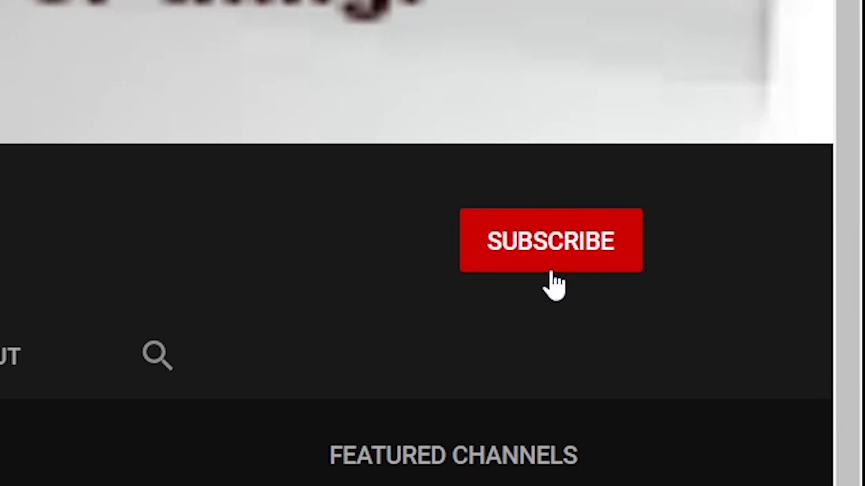
- Subscribe to the YouTube channel and set its notification bell to All uploads
click(554, 266)
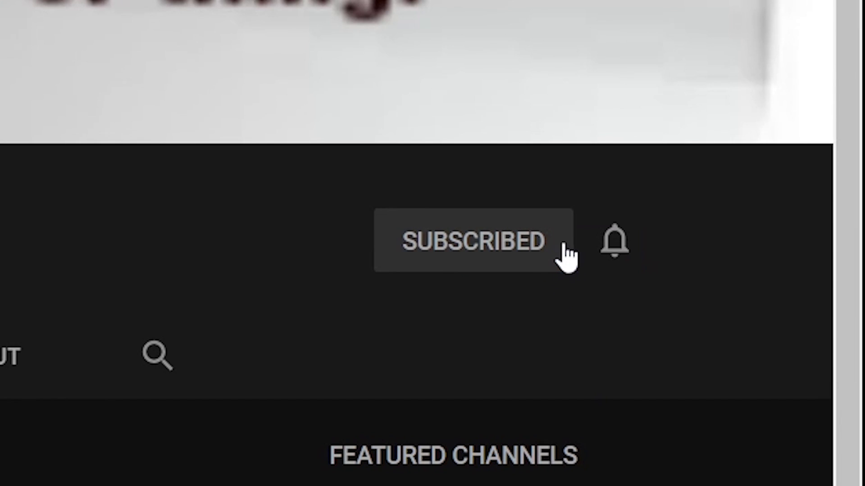
click(615, 240)
click(571, 340)
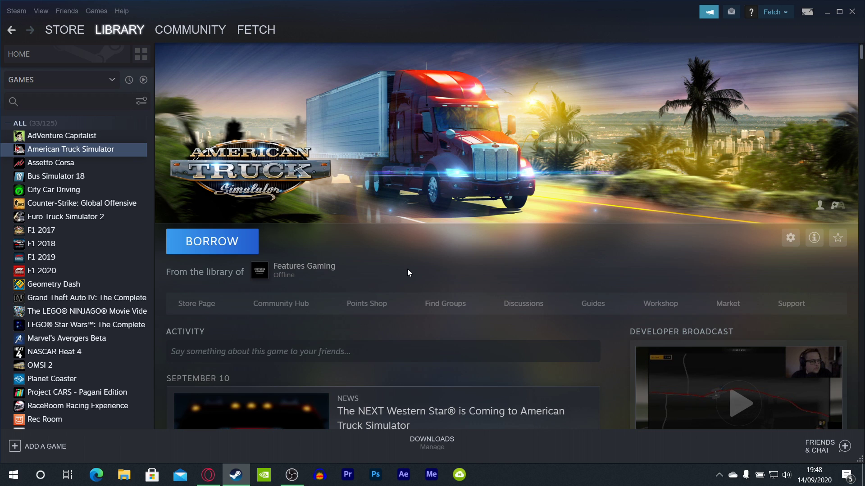
- Open Euro Truck Simulator 2's local game folder from its Steam Properties, Local Files
click(60, 216)
right_click(64, 217)
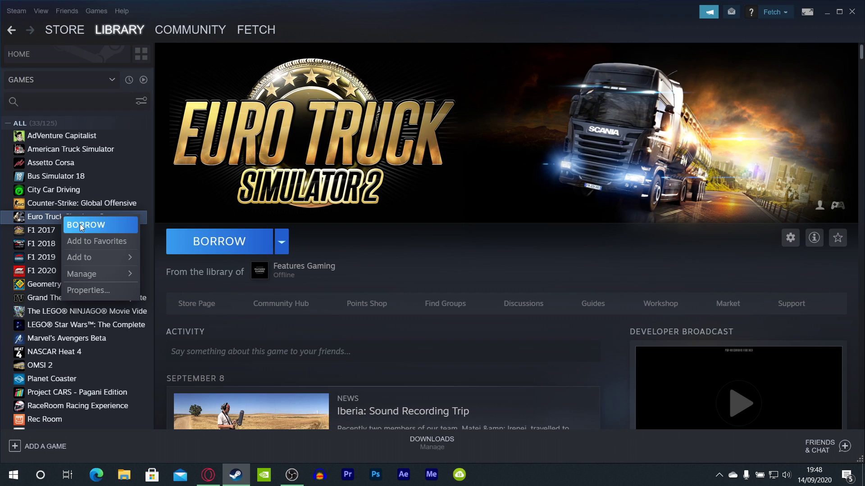
click(89, 290)
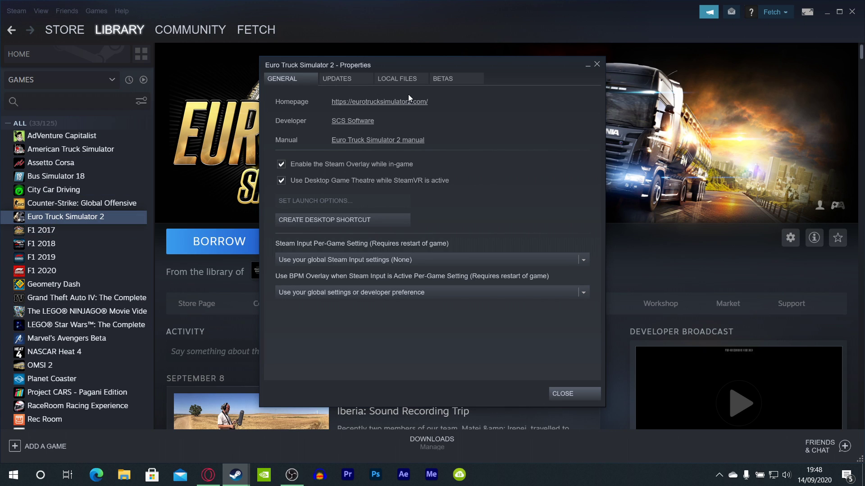
click(404, 80)
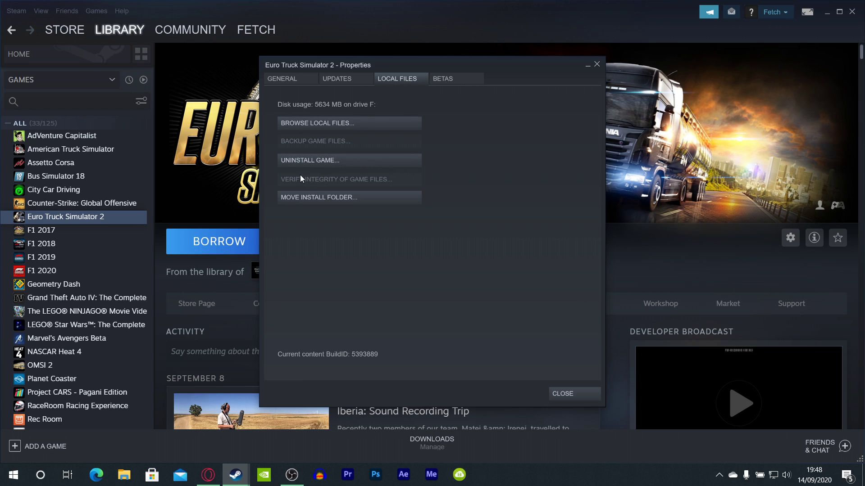
click(323, 122)
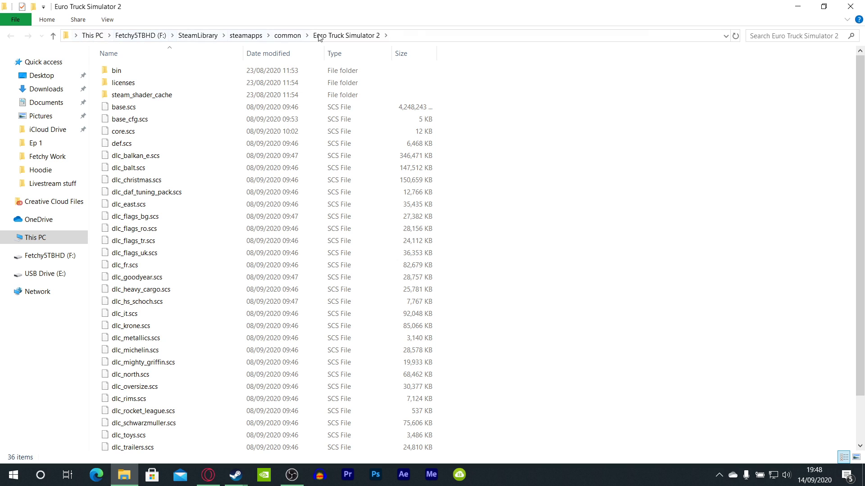
- Launch Notepad from the Start search
key(super)
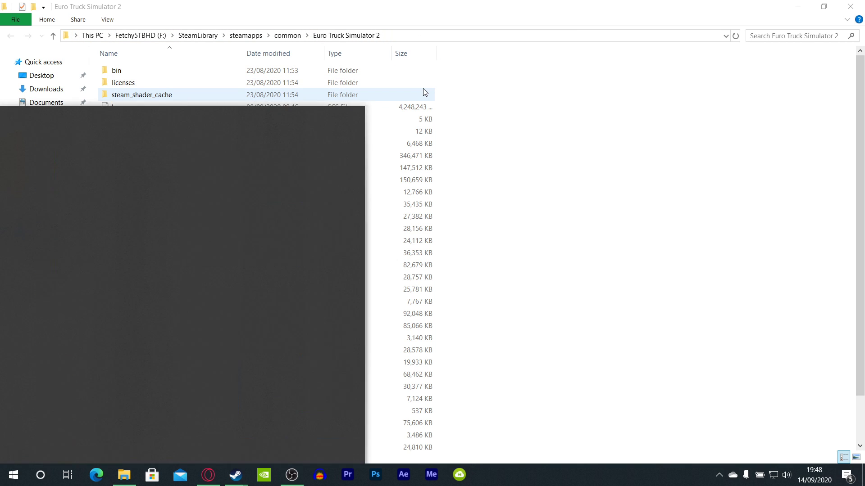
text(notepad)
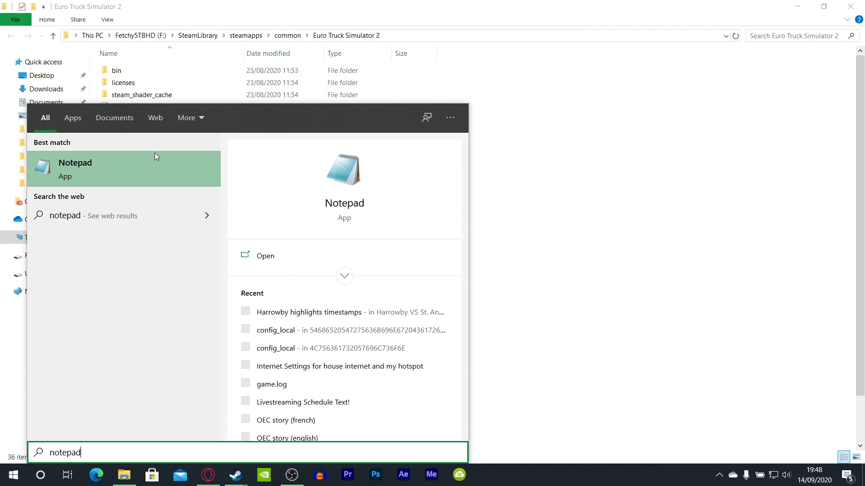
click(155, 153)
- Paste the Euro Truck Simulator 2 folder path into Notepad, then close the folder window
click(453, 32)
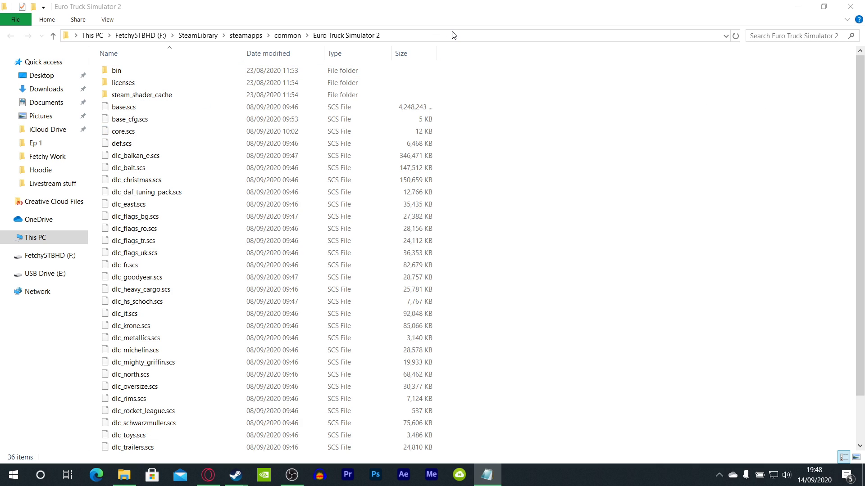
click(452, 31)
key(ctrl+c)
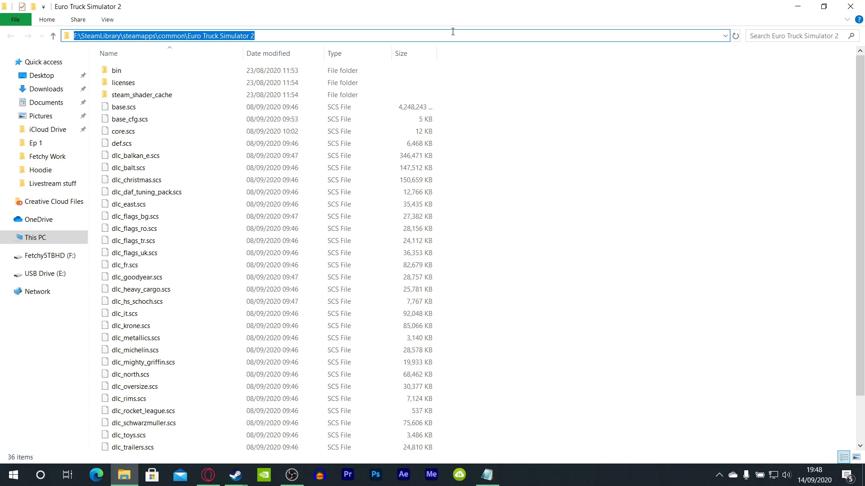
key(alt+Tab)
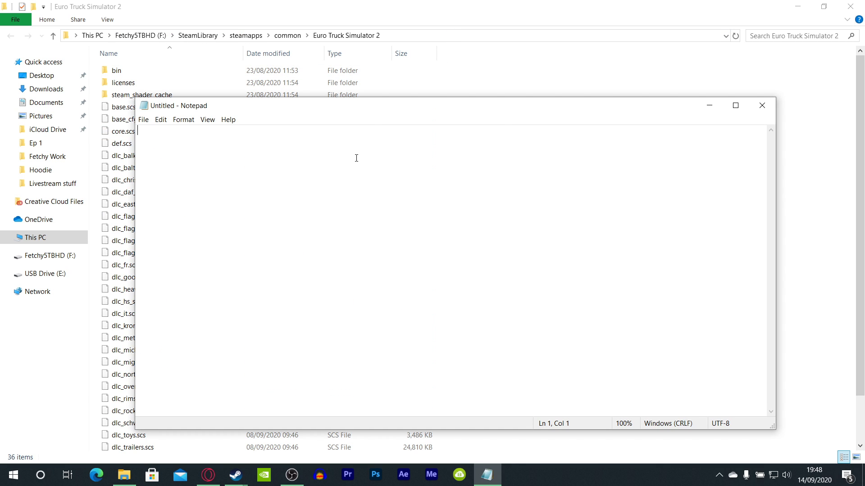
key(ctrl+v)
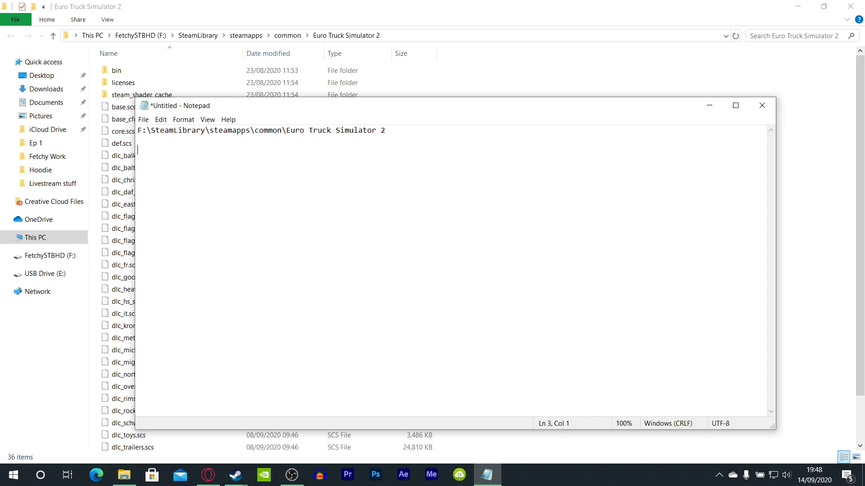
click(709, 106)
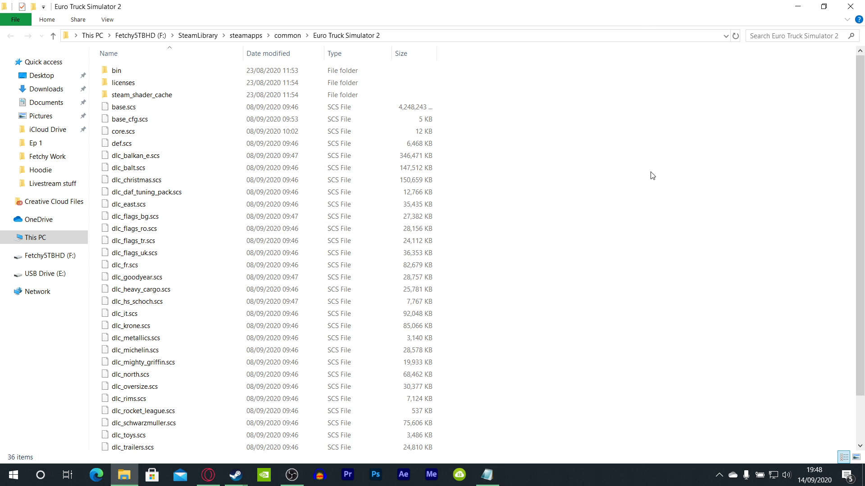
click(850, 6)
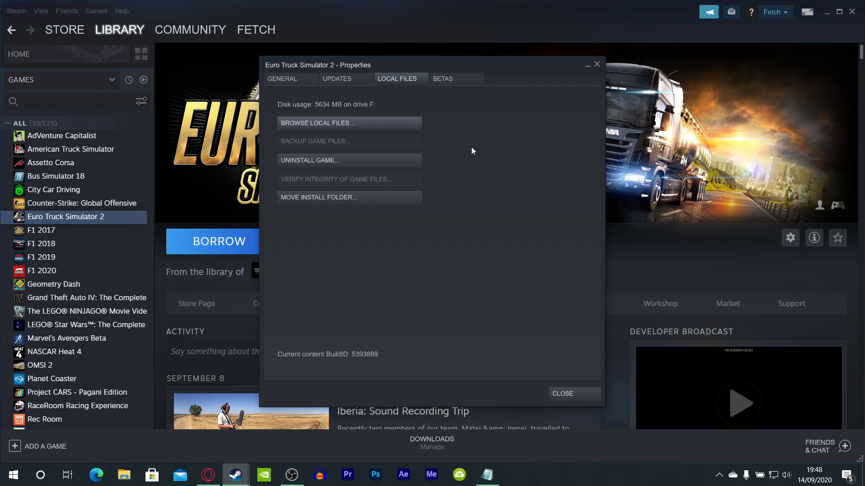
- Close ETS2's properties and open American Truck Simulator's Local Files properties
click(597, 64)
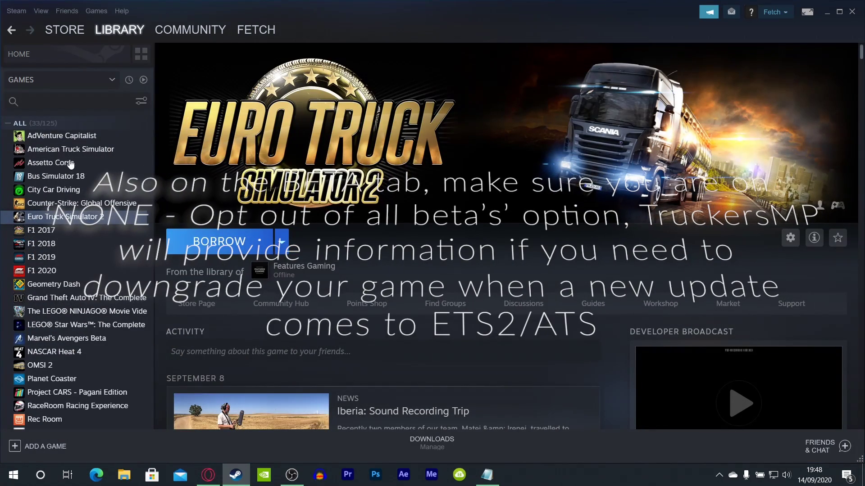
click(69, 153)
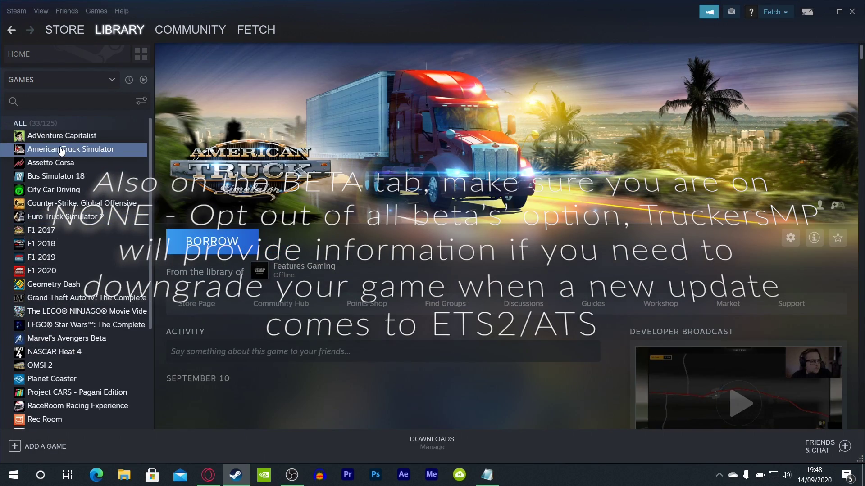
right_click(64, 151)
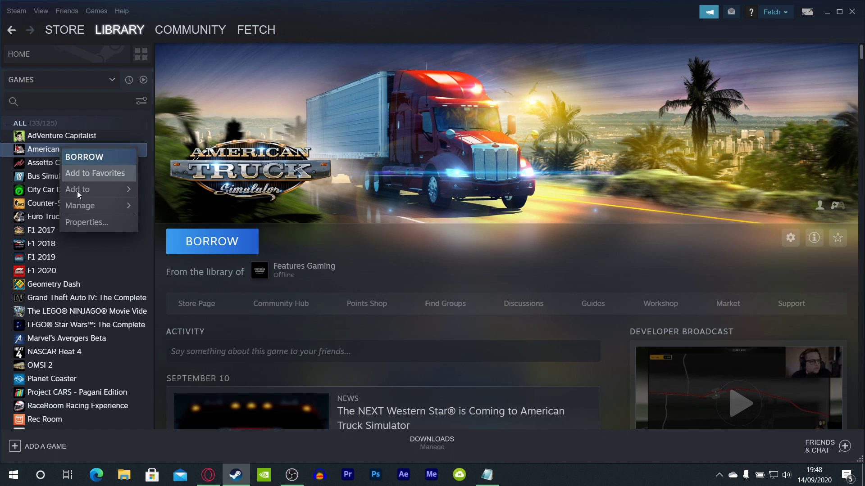
click(82, 223)
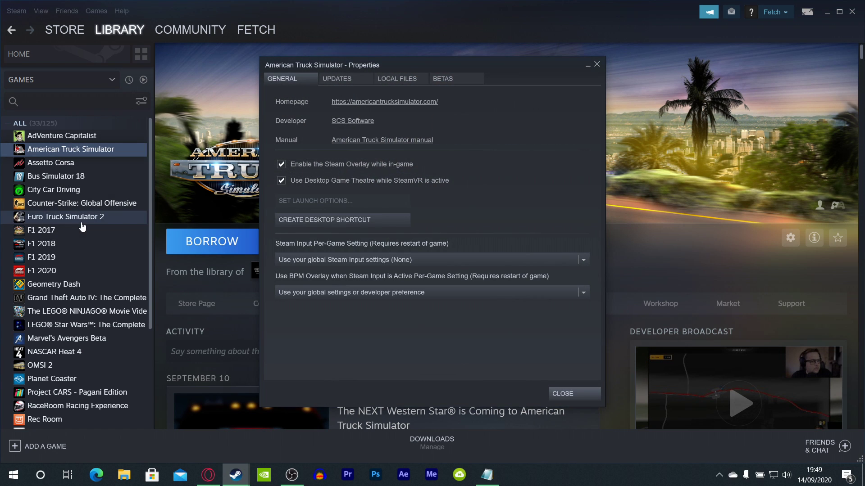
click(404, 78)
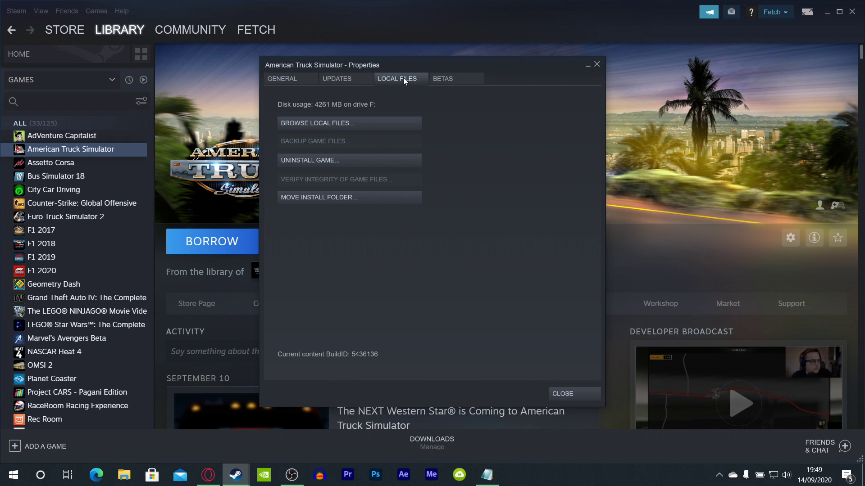
- Open American Truck Simulator's folder and paste its path into Notepad on line 3
click(330, 122)
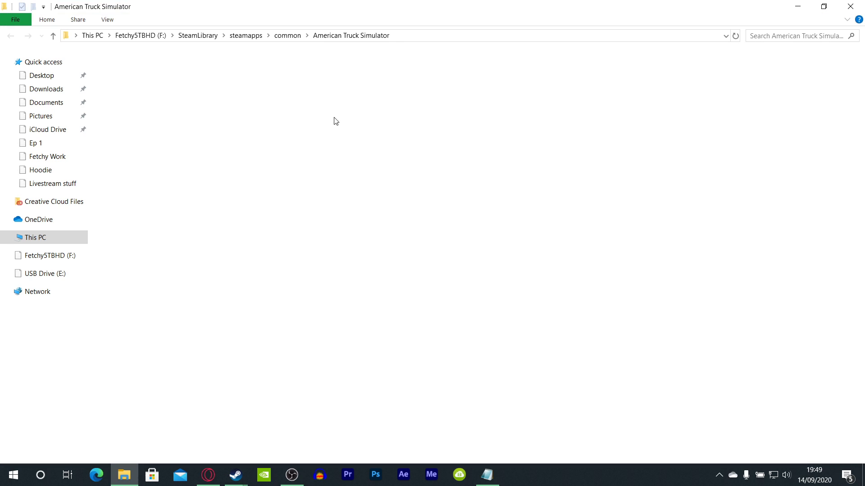
click(426, 36)
key(ctrl+c)
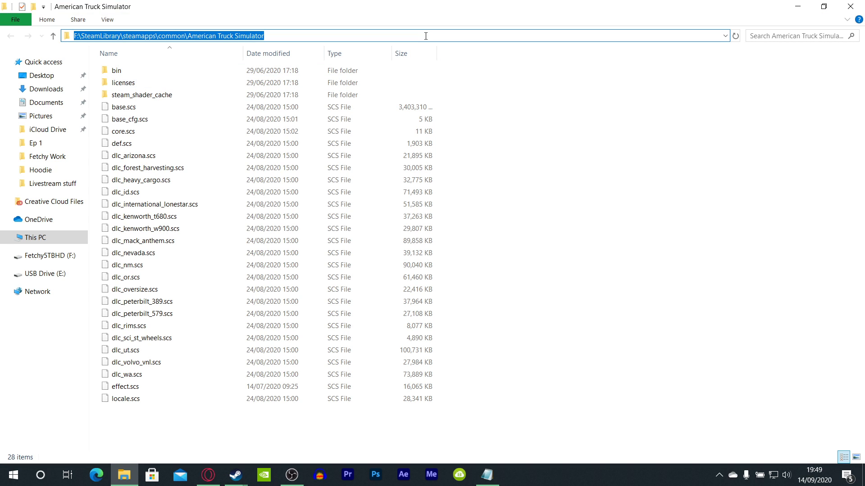
key(alt+Tab)
key(alt+Tab)
key(alt+Tab)
key(alt+Tab)
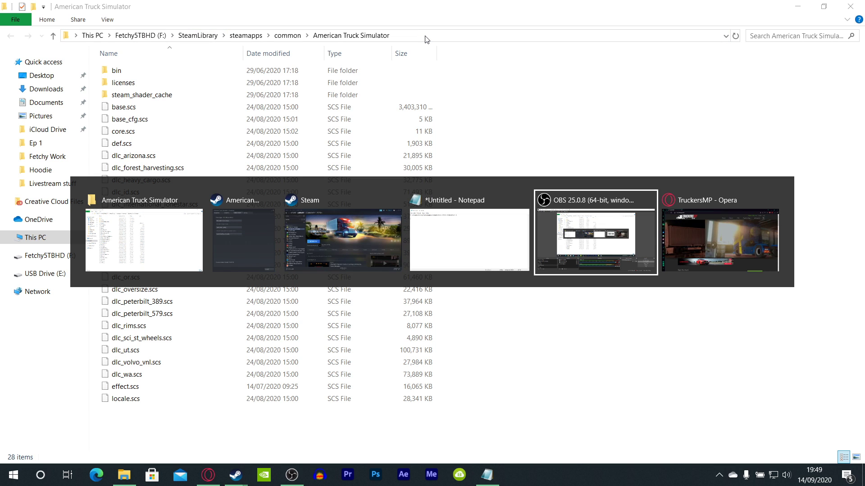
key(alt+Tab)
key(alt+Tab)
key(alt+Tab)
key(alt+Tab)
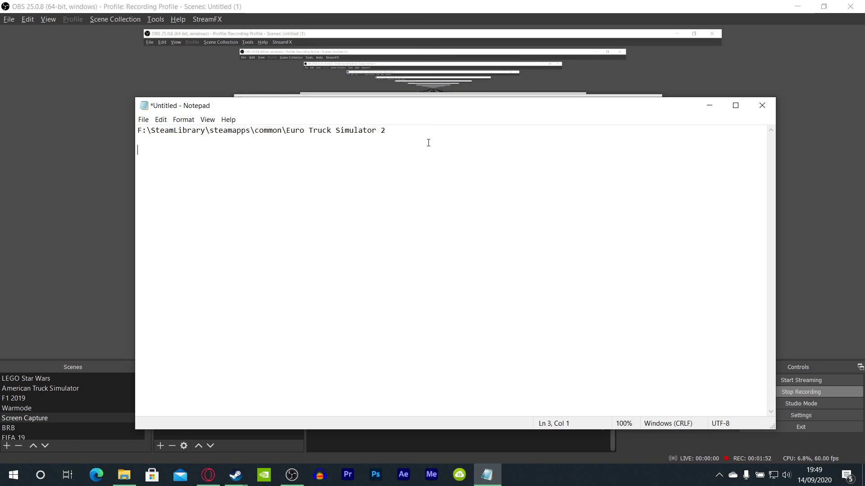
key(ctrl+v)
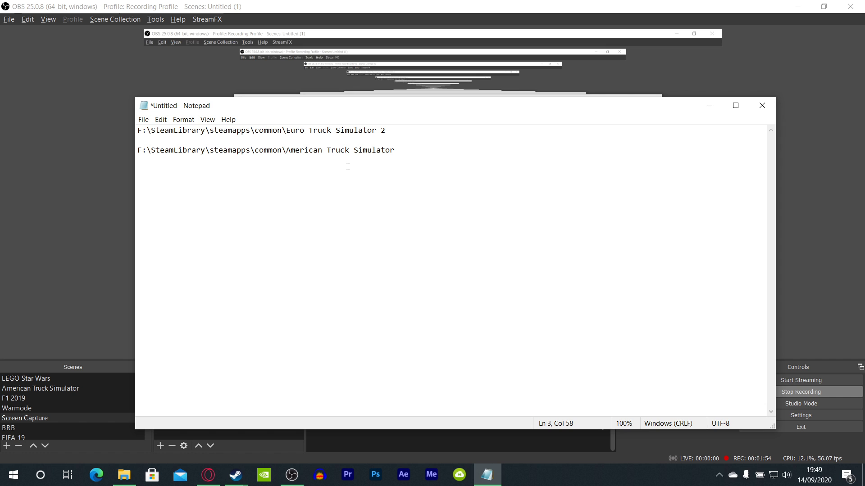
click(709, 106)
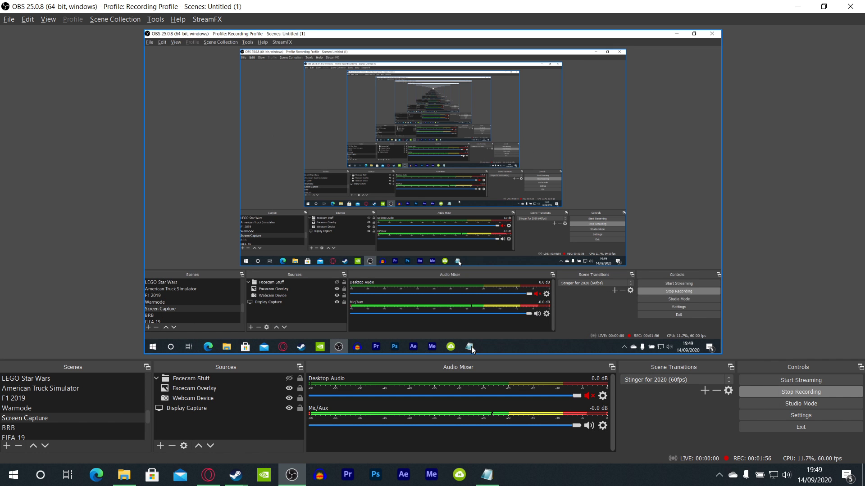
- Close the game folder window and the ATS properties, then minimize Steam
click(487, 474)
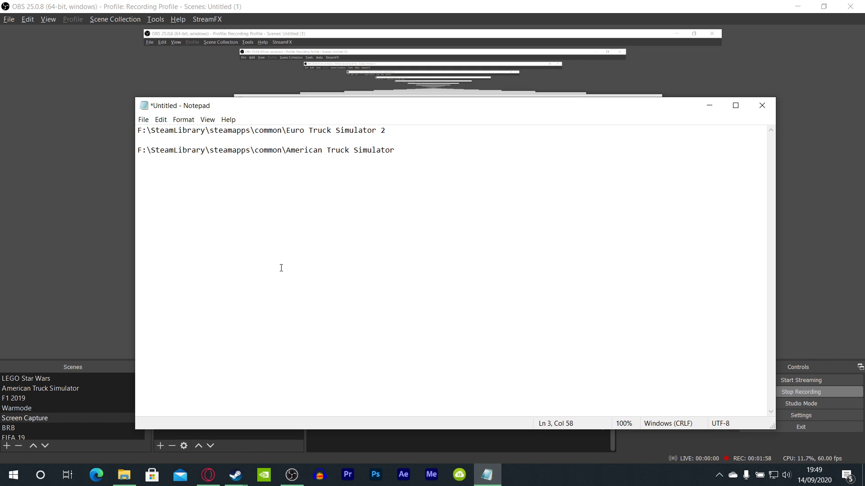
click(124, 474)
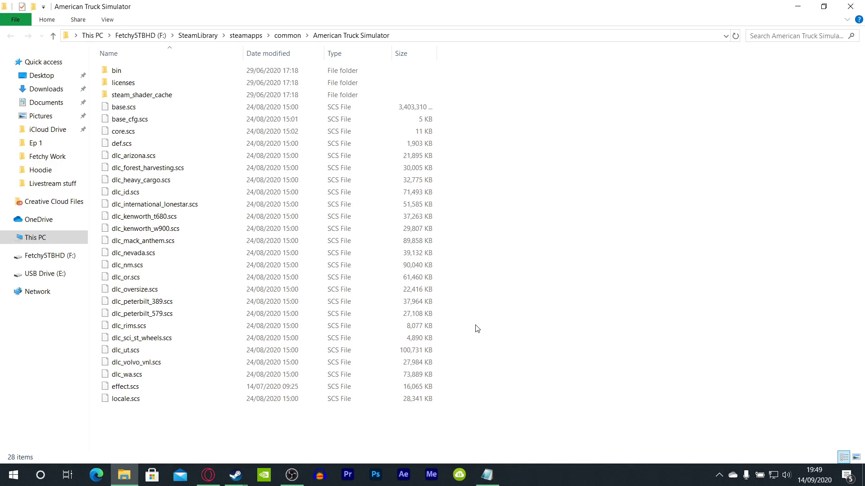
click(851, 7)
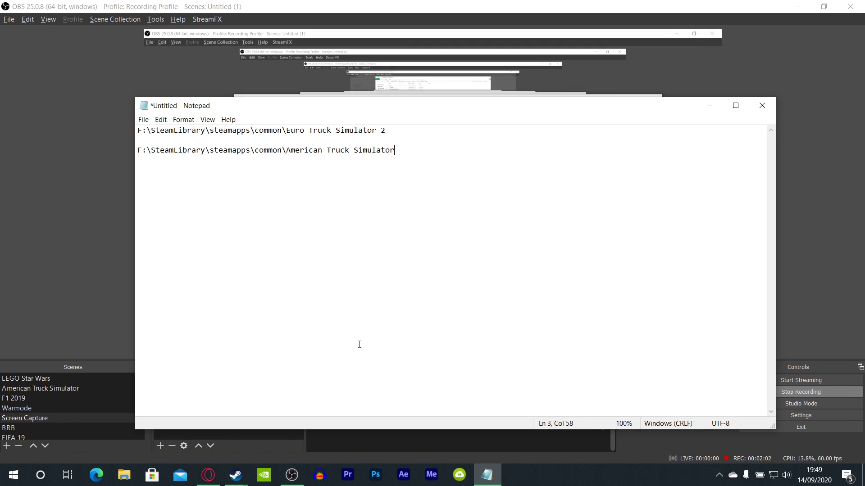
right_click(235, 473)
click(231, 455)
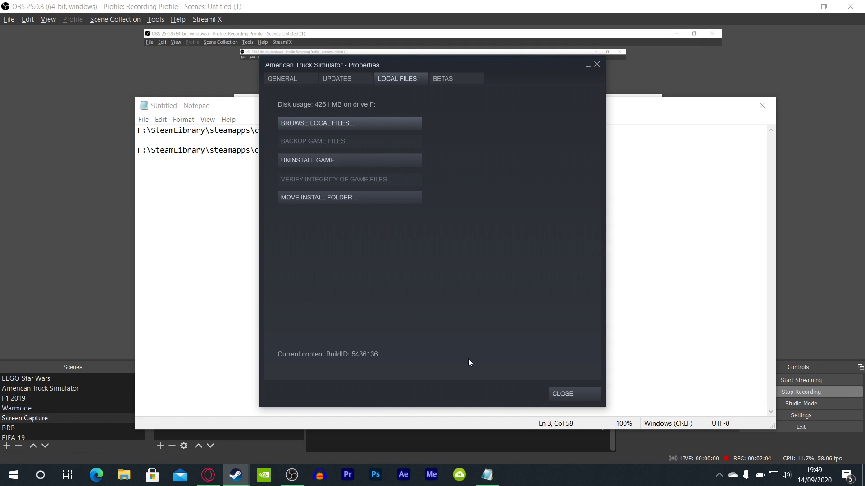
click(565, 393)
click(237, 477)
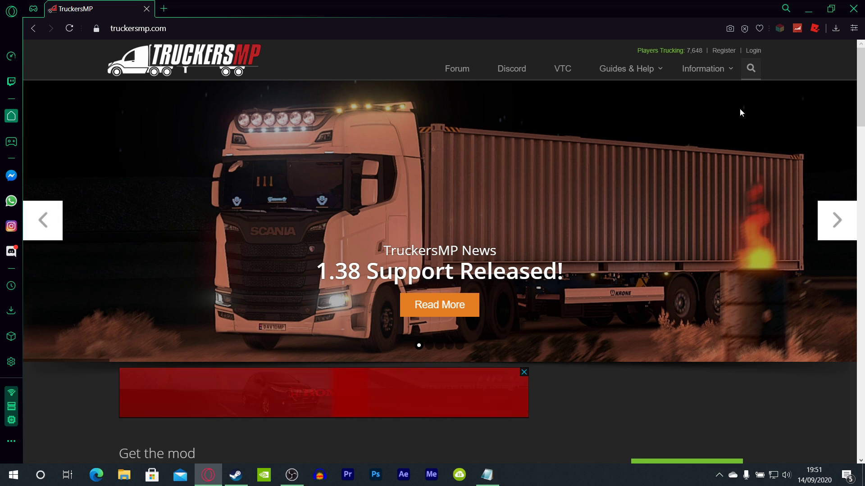
- Reach TruckersMP's registration page, read the Associate Steam ID step, then switch to Steam
mouse_move(747, 55)
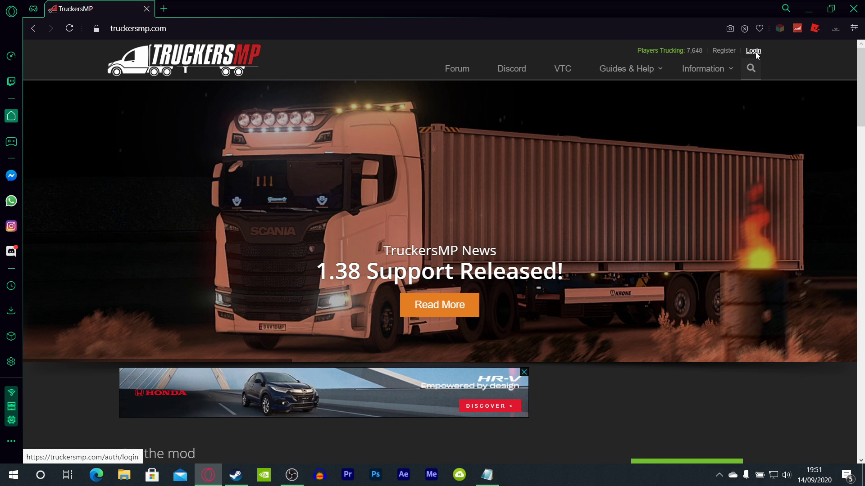
click(754, 51)
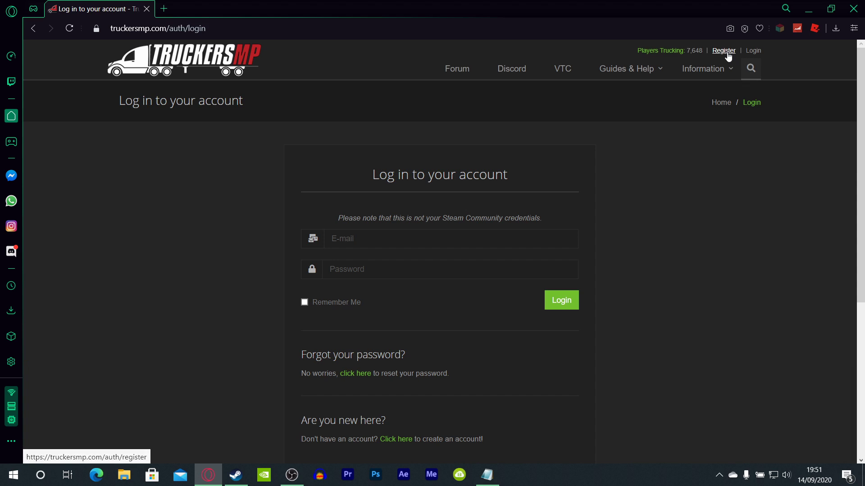
click(727, 54)
mouse_move(614, 115)
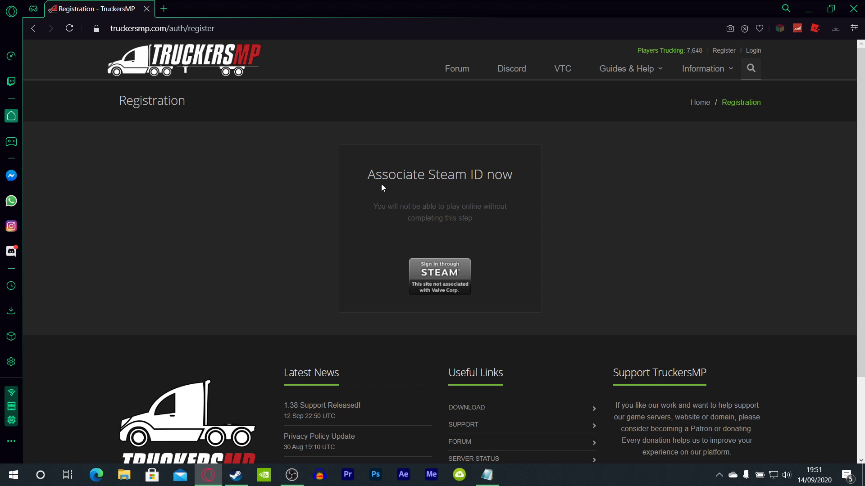
drag(367, 176, 508, 220)
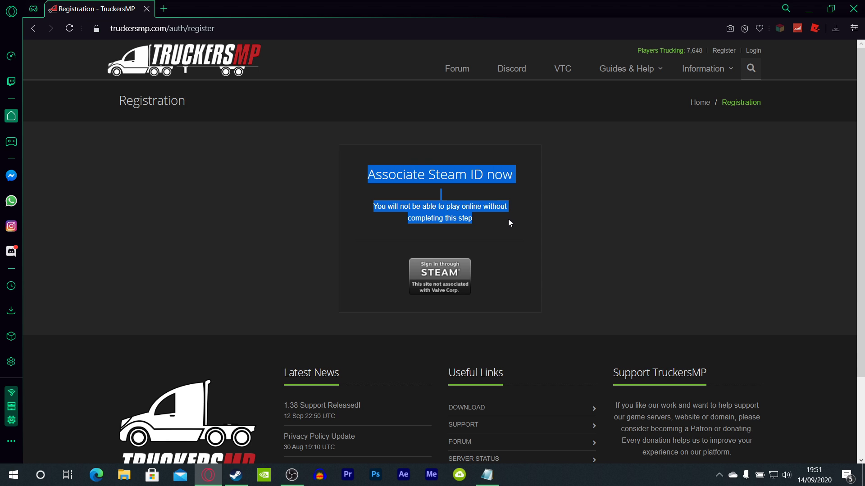
click(598, 223)
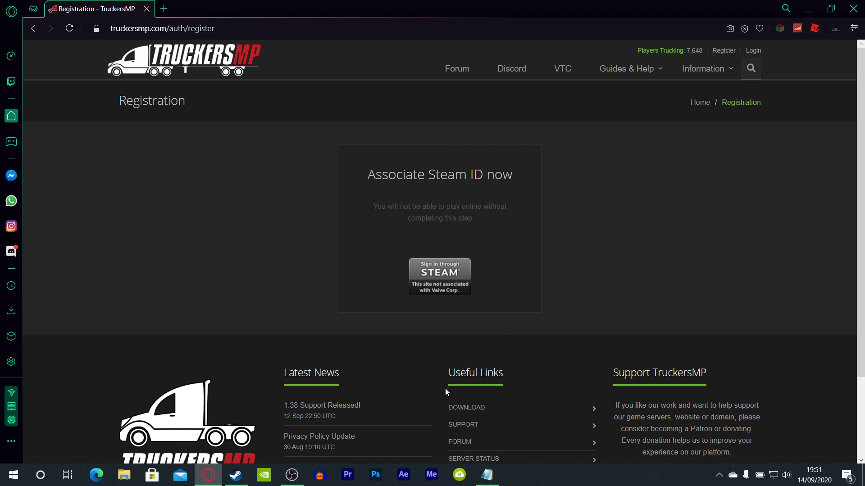
click(239, 475)
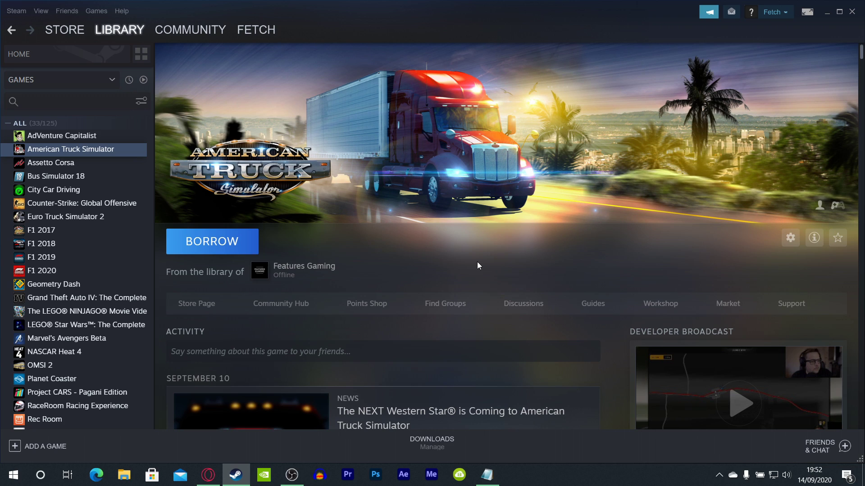
- Open the Steam profile's Privacy Settings through Edit Profile
click(786, 14)
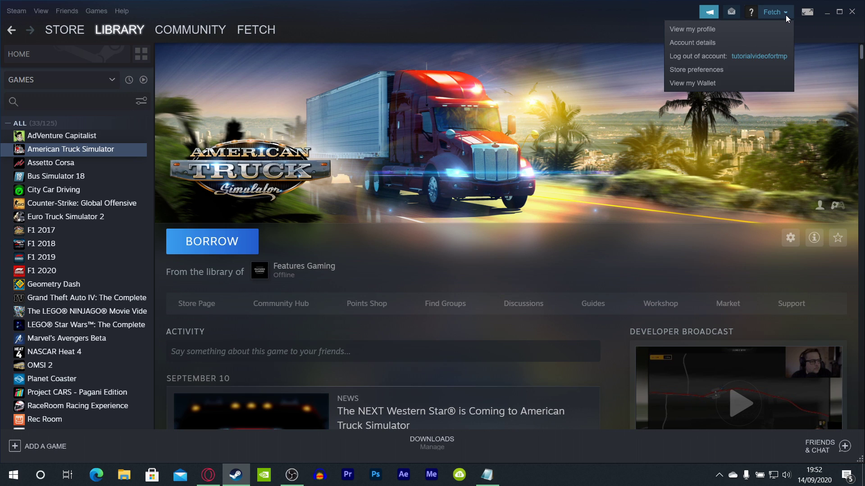
click(694, 28)
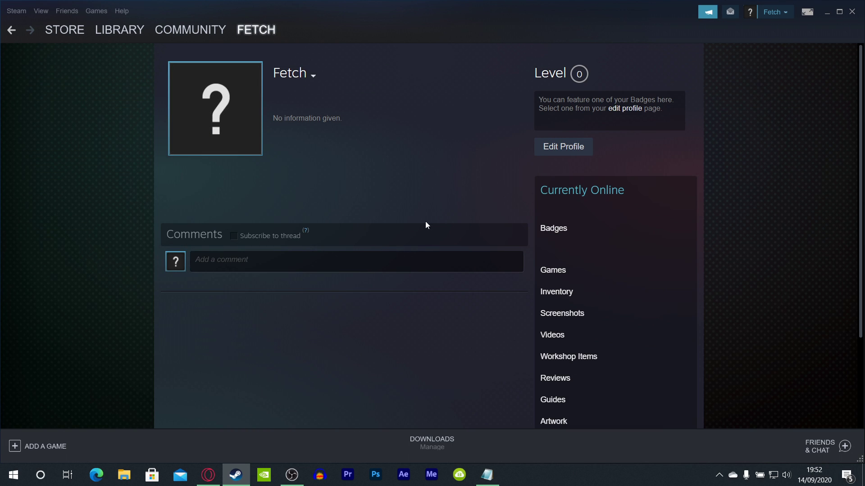
click(568, 150)
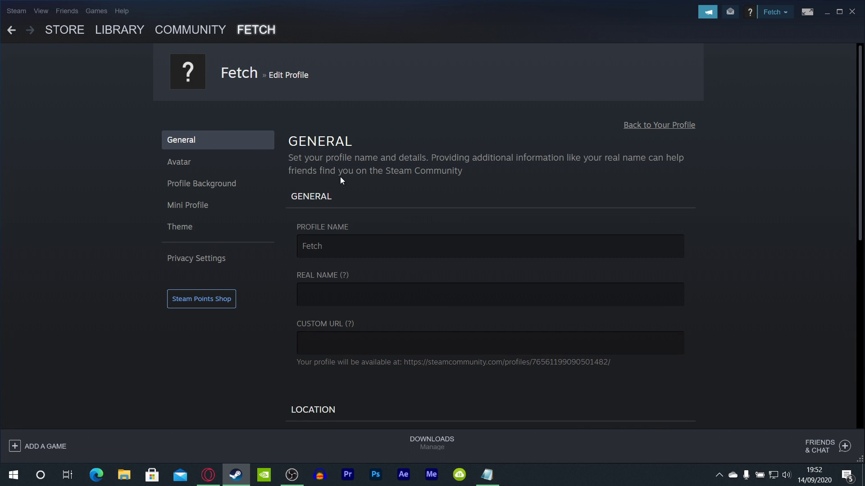
click(189, 261)
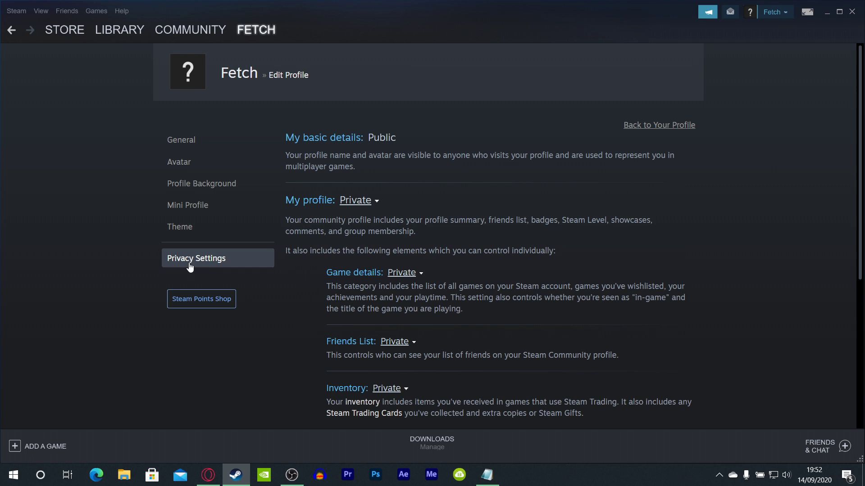
- Set My profile and Game details to Public, then return to the TruckersMP page
click(358, 202)
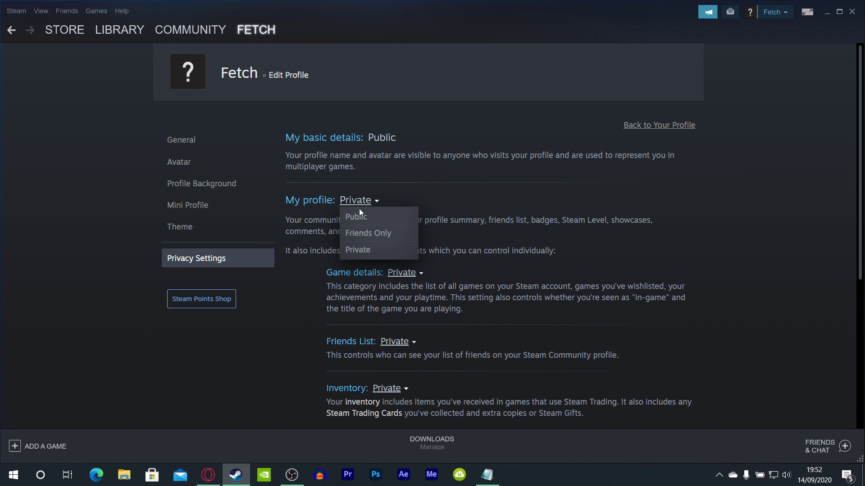
click(361, 218)
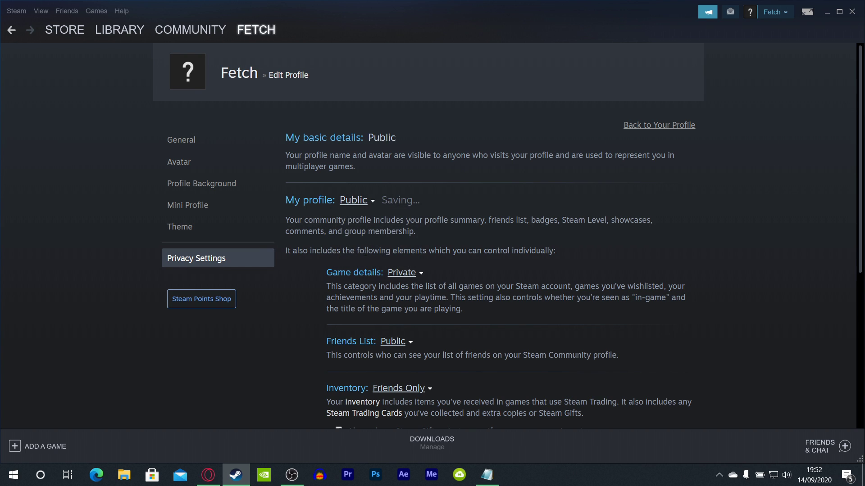
click(404, 274)
click(416, 288)
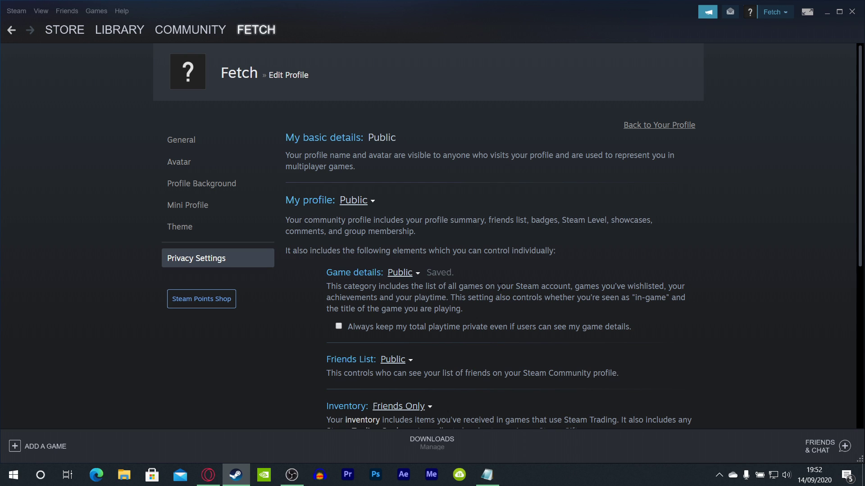
click(208, 474)
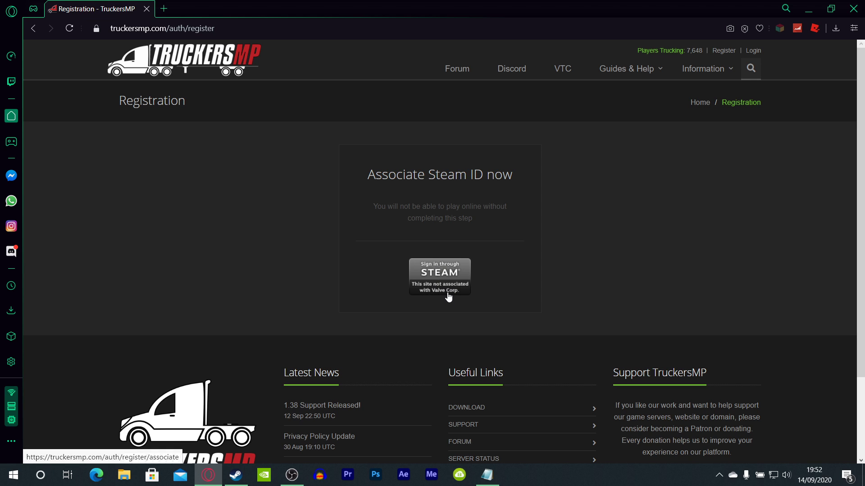
- Sign in through Steam with the account username and password
click(443, 279)
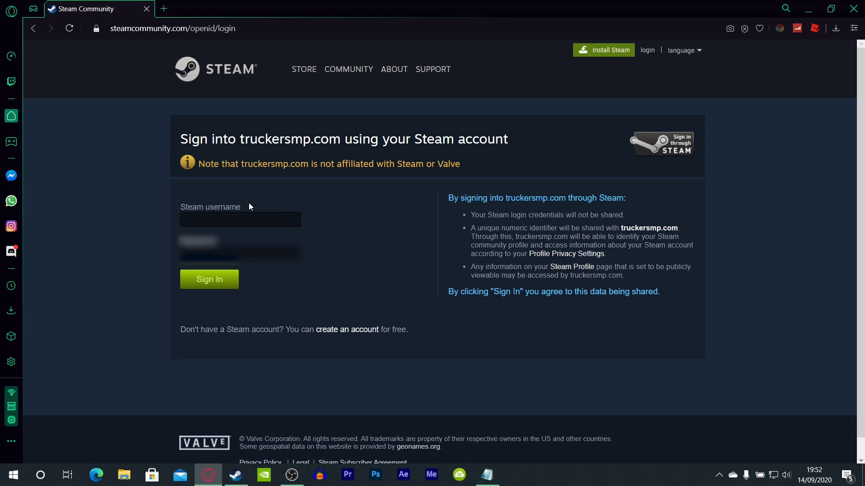
text(TutorialVideoForTMP)
click(247, 252)
key(Tab)
text(********)
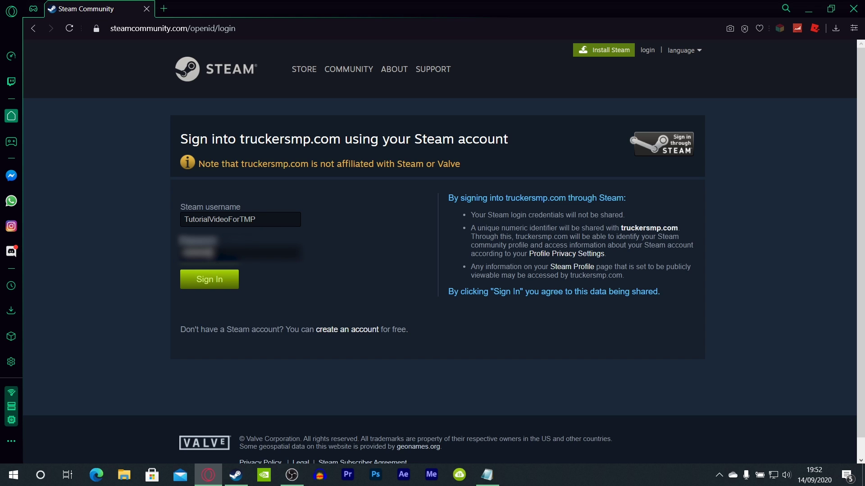
click(209, 280)
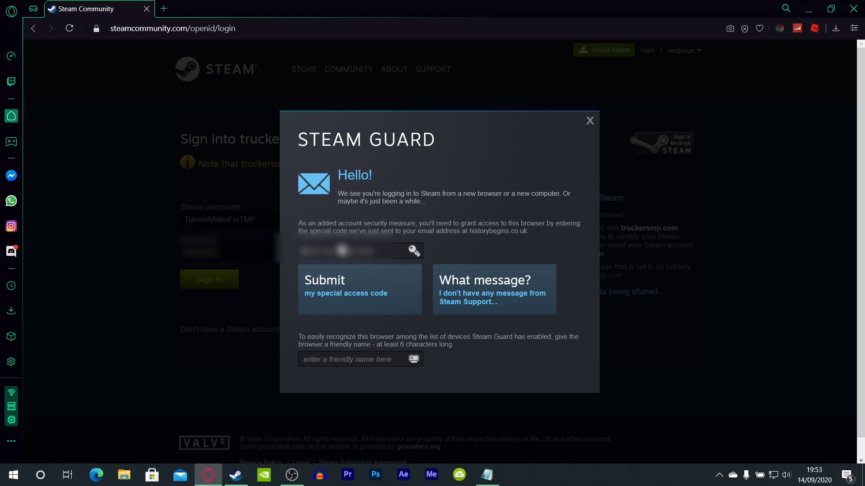
- Enter the Steam Guard access code and proceed back to TruckersMP
key(ctrl+a)
key(BackSpace)
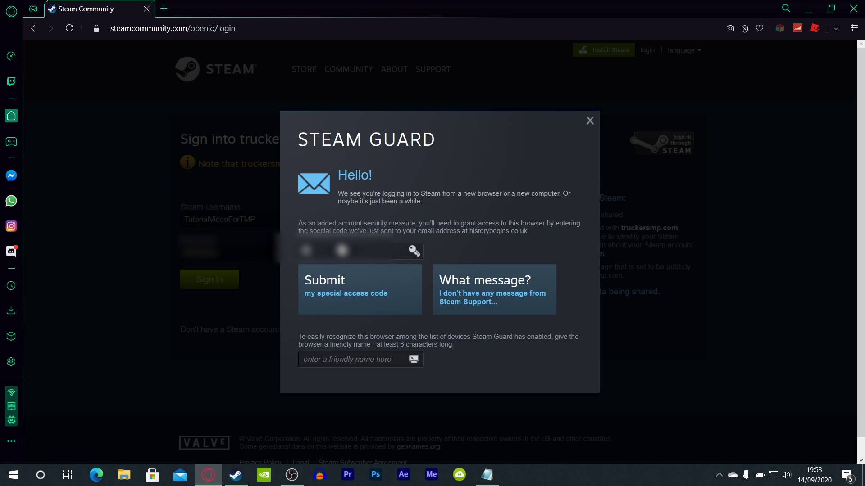
text(2F)
click(360, 279)
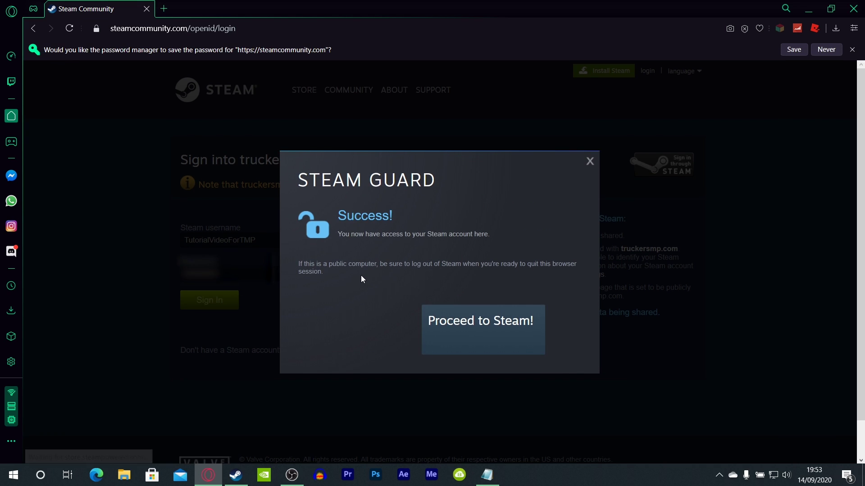
click(485, 323)
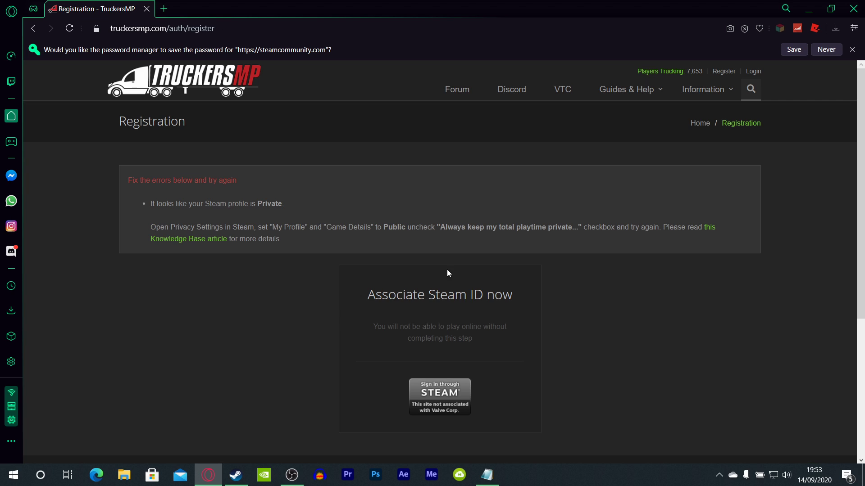
- Save the Steam password in the browser, read the private-profile error, and return to Steam
click(792, 49)
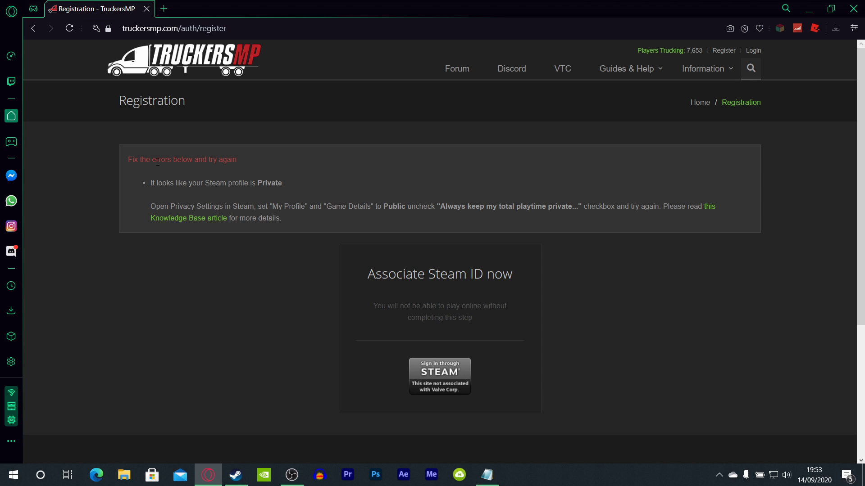
drag(154, 183, 282, 183)
click(317, 180)
drag(164, 206, 271, 223)
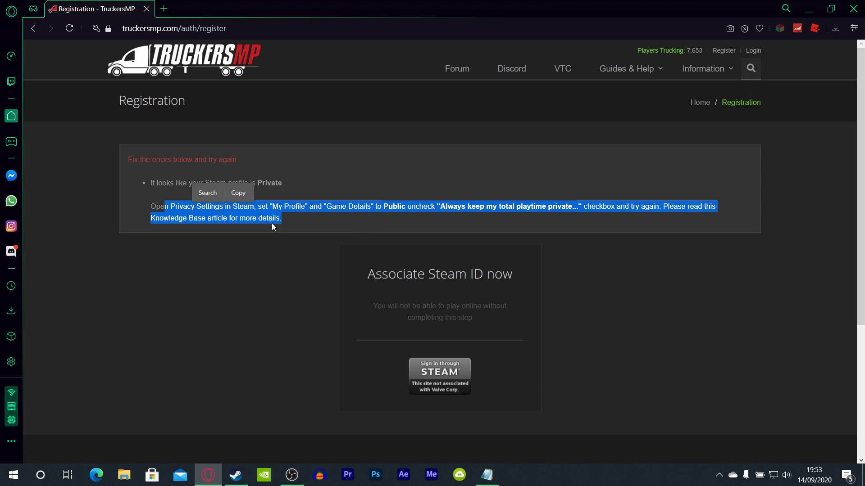
click(339, 222)
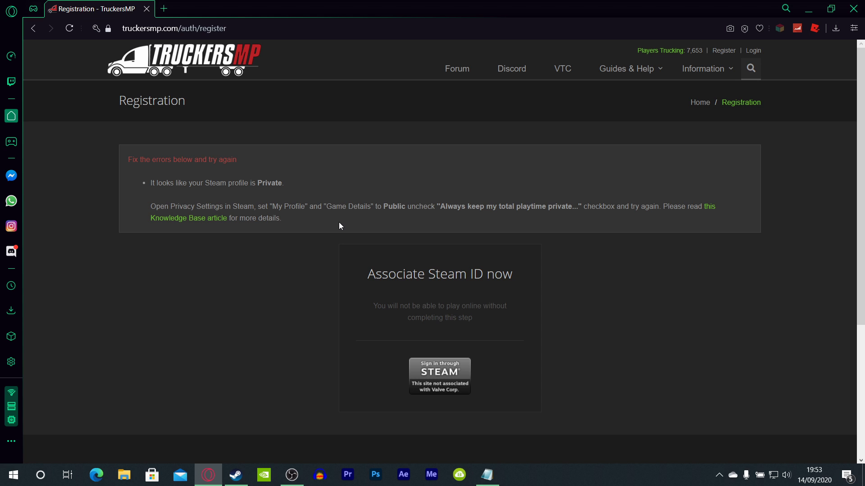
key(alt+Tab)
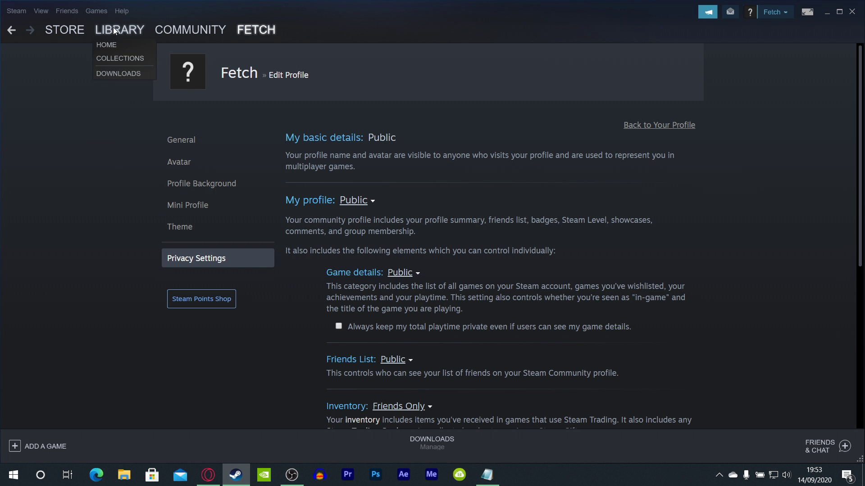
- Go to Steam's LIBRARY, then switch to the signed-in truckersmp.com home page in Opera
click(113, 31)
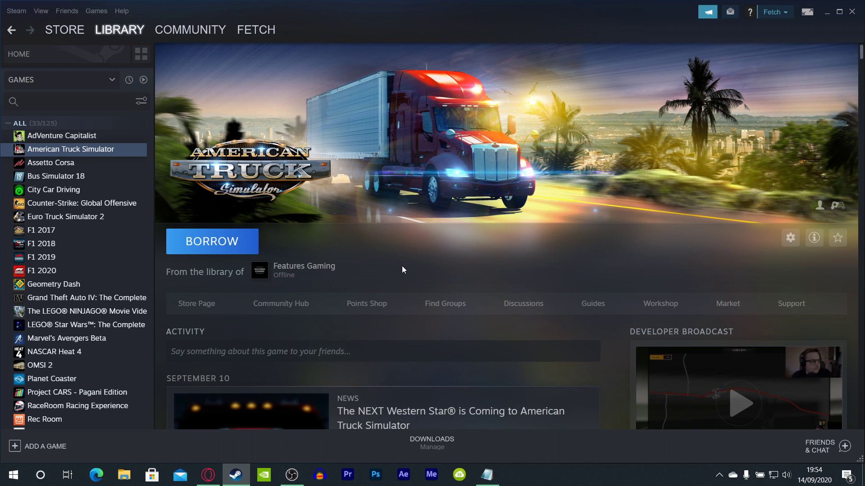
key(alt+Tab)
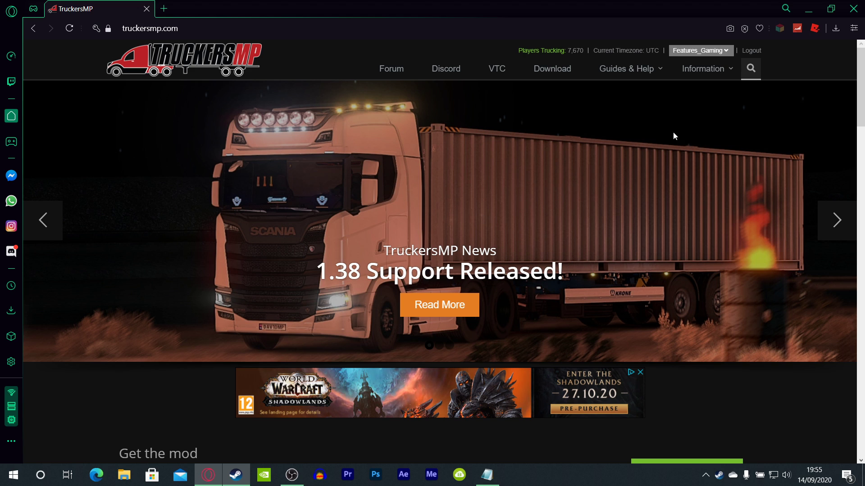
- Go to TruckersMP's Download page listing ETS2 1.38.1.3s and ATS 1.38.1.22s, showing Download Now
click(555, 72)
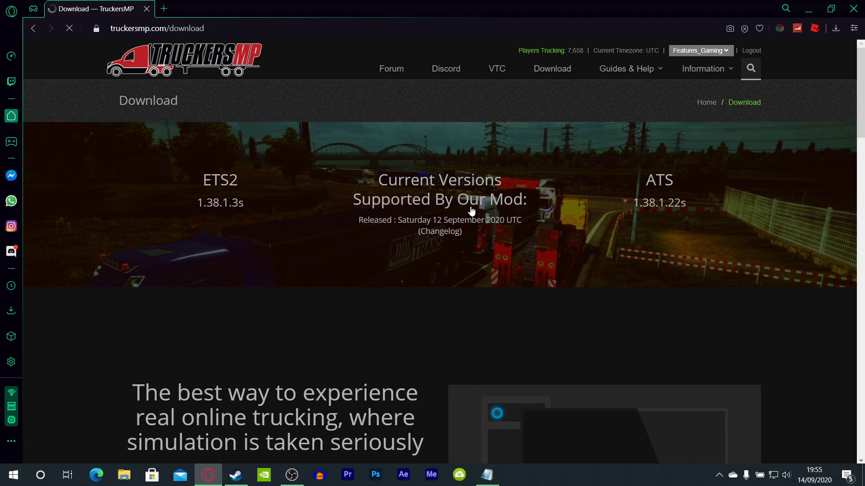
scroll(410, 301, down, 5)
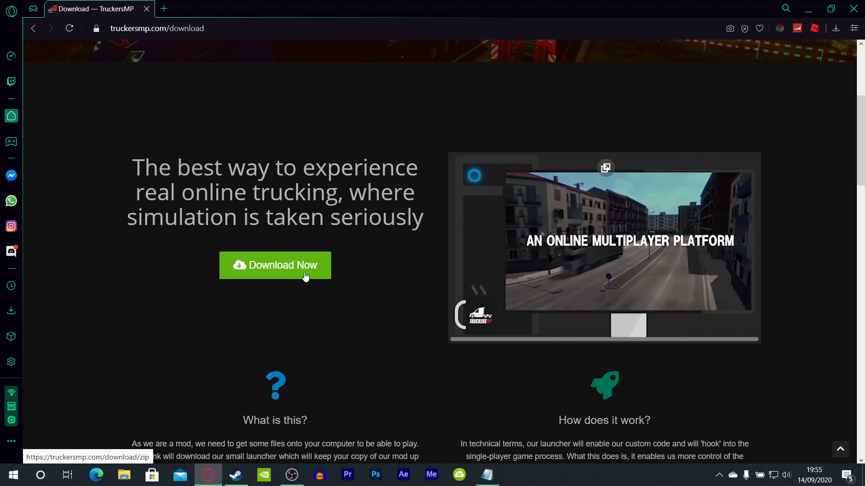
- Download launcher_1004.zip and save it into F:\Downloads on the Fetchy5TBHD drive
click(278, 271)
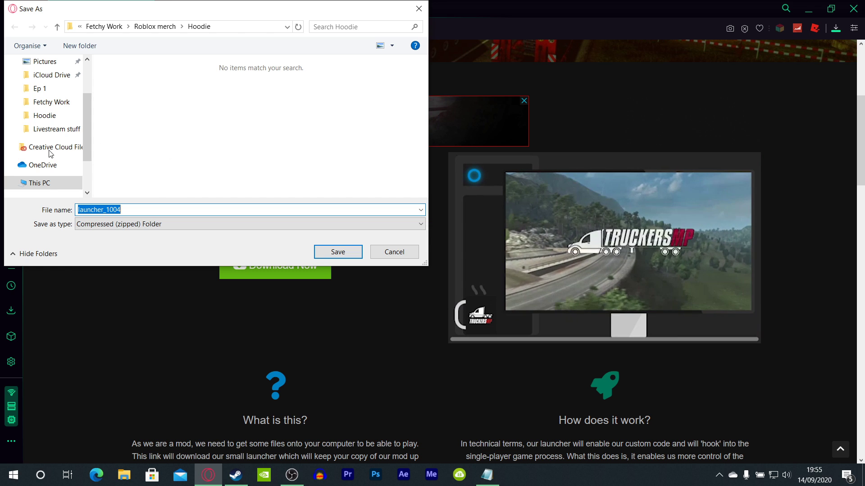
scroll(53, 162, down, 2)
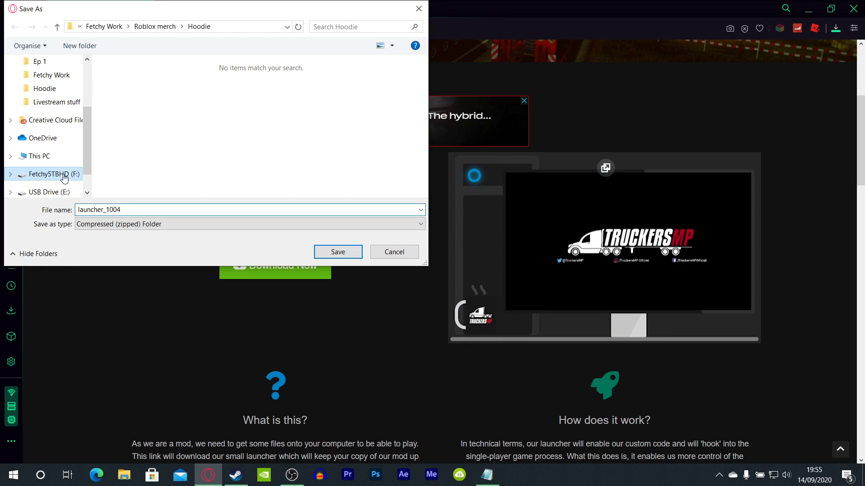
click(64, 179)
scroll(185, 128, down, 1)
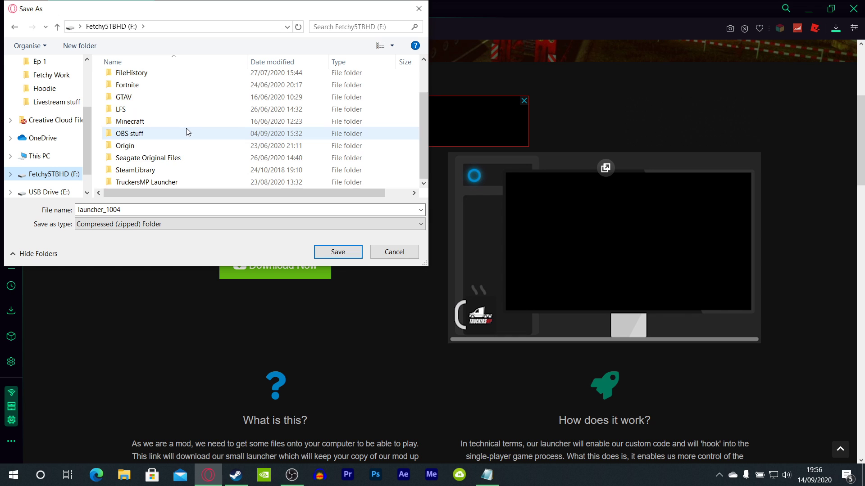
scroll(185, 128, up, 3)
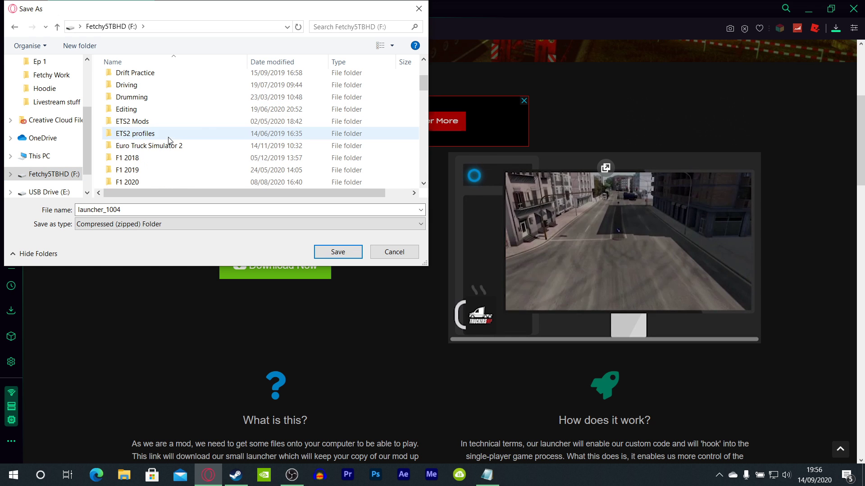
scroll(169, 140, down, 2)
double_click(169, 140)
scroll(169, 142, down, 12)
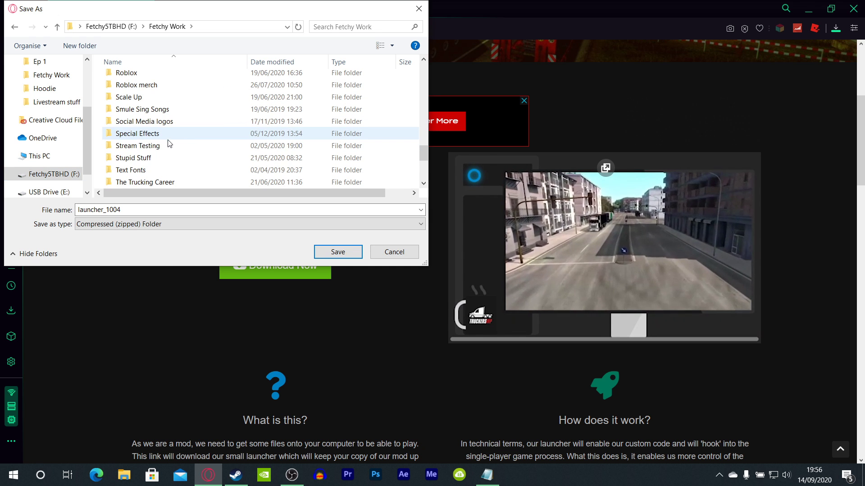
scroll(168, 144, down, 4)
scroll(162, 113, up, 2)
key(alt+Up)
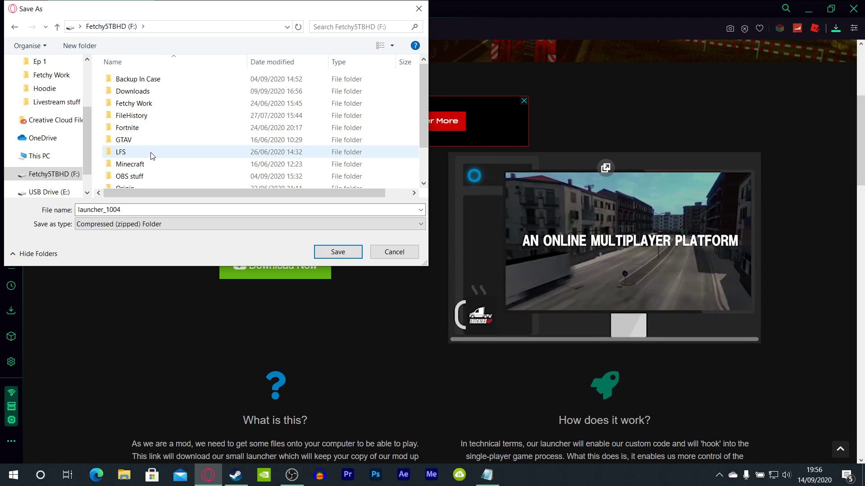
double_click(148, 91)
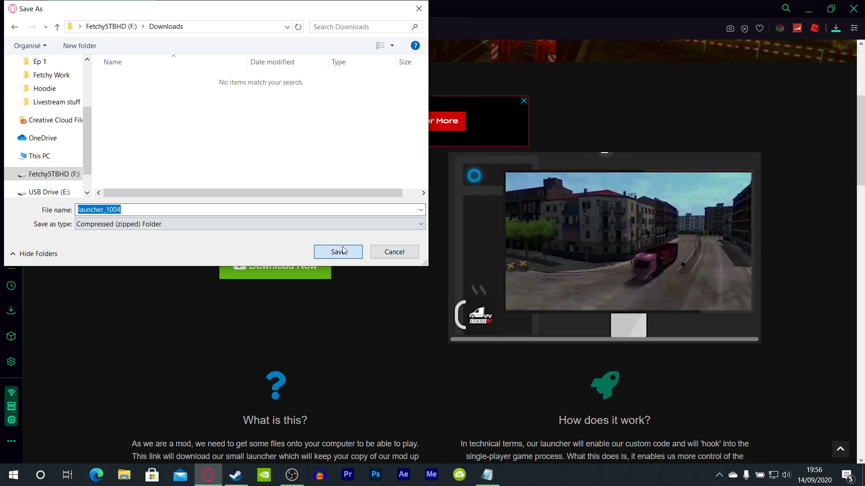
click(343, 251)
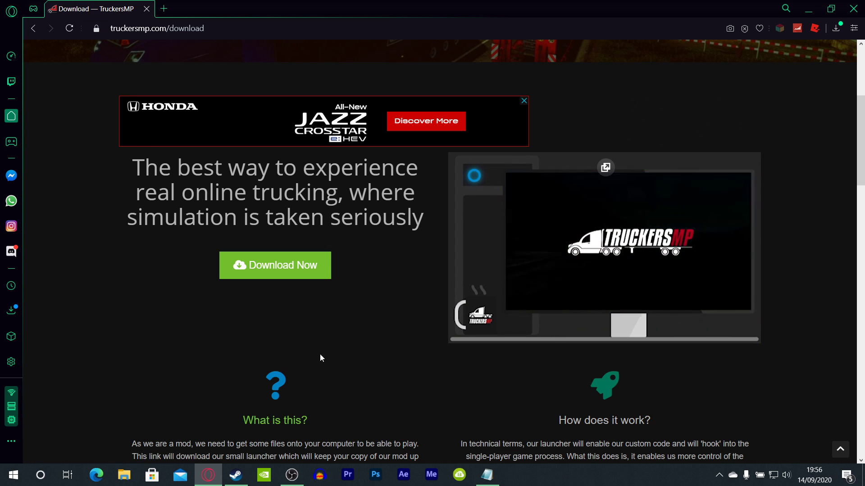
- In File Explorer, go to F:\Downloads and select launcher_1004.zip
key(super+e)
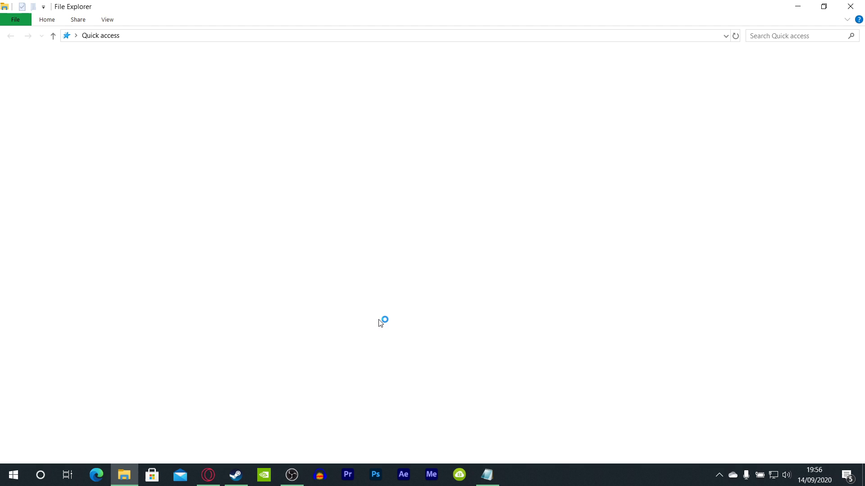
click(49, 256)
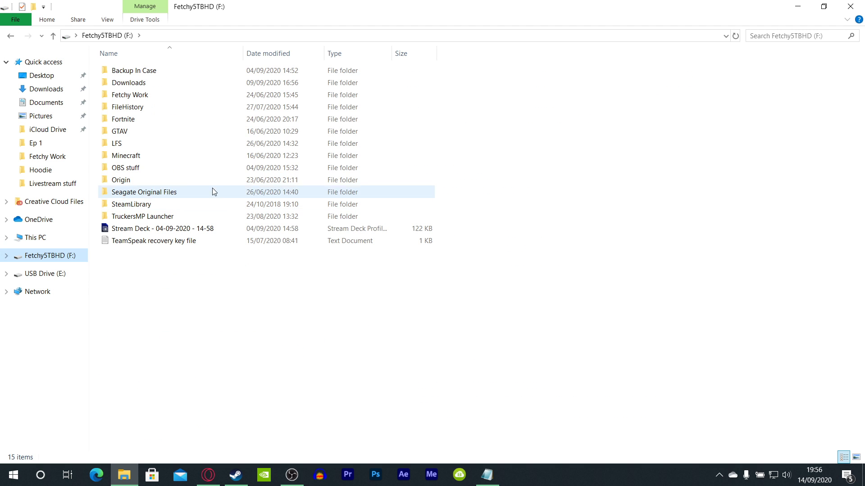
click(160, 86)
double_click(160, 87)
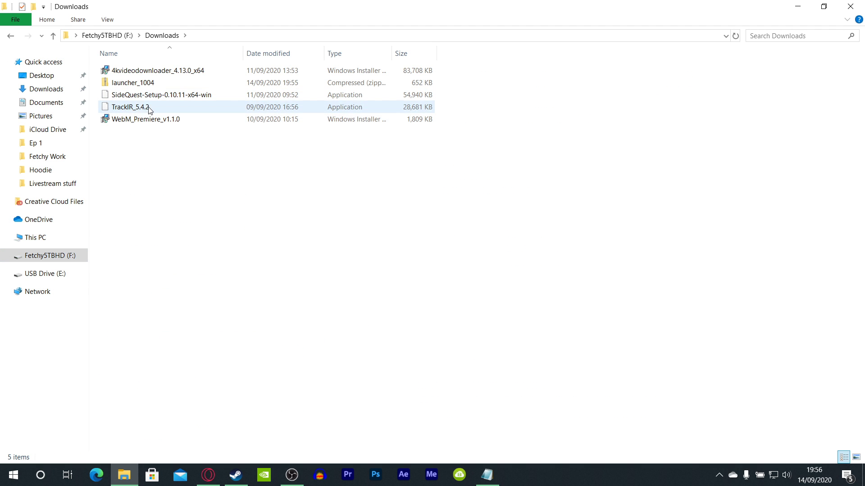
click(135, 85)
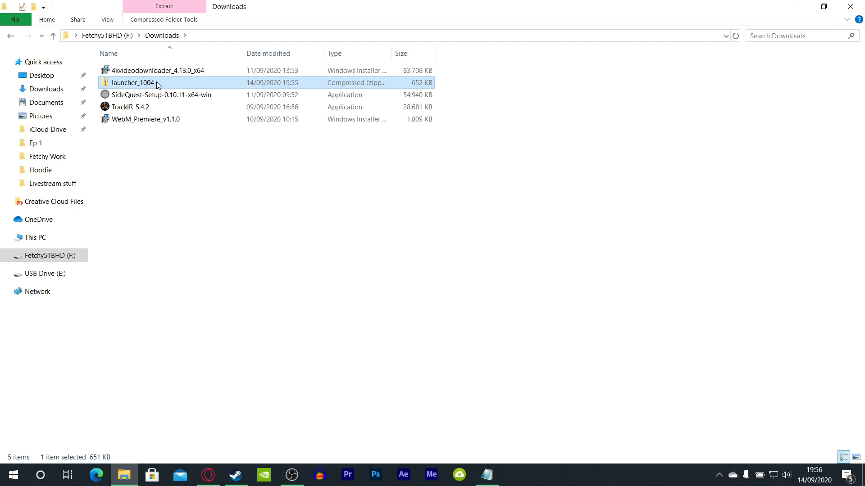
- Extract all files from launcher_1004.zip into F:\Downloads
right_click(146, 85)
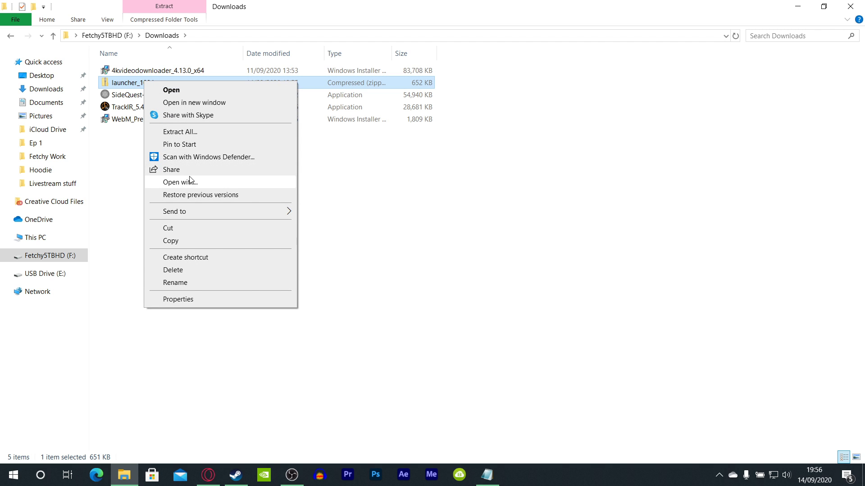
click(195, 133)
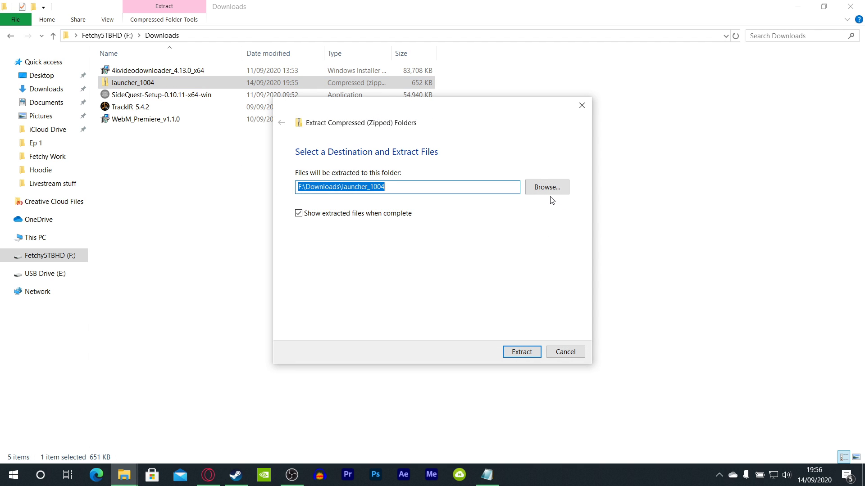
click(550, 195)
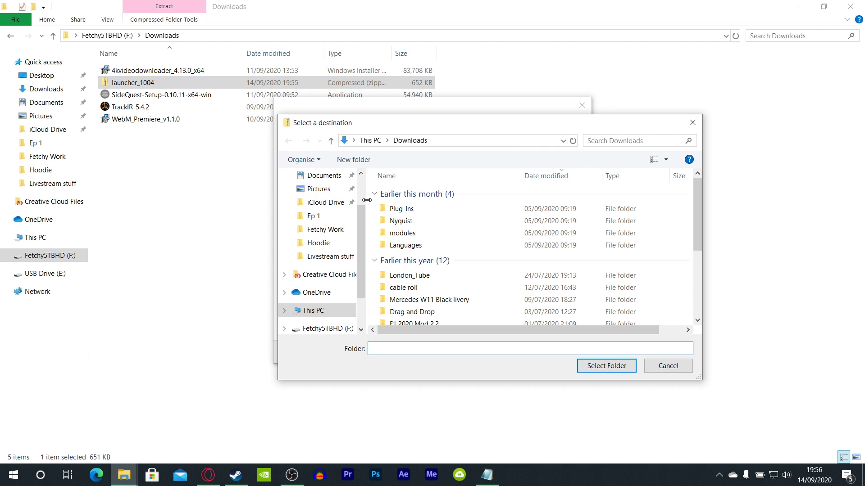
click(327, 328)
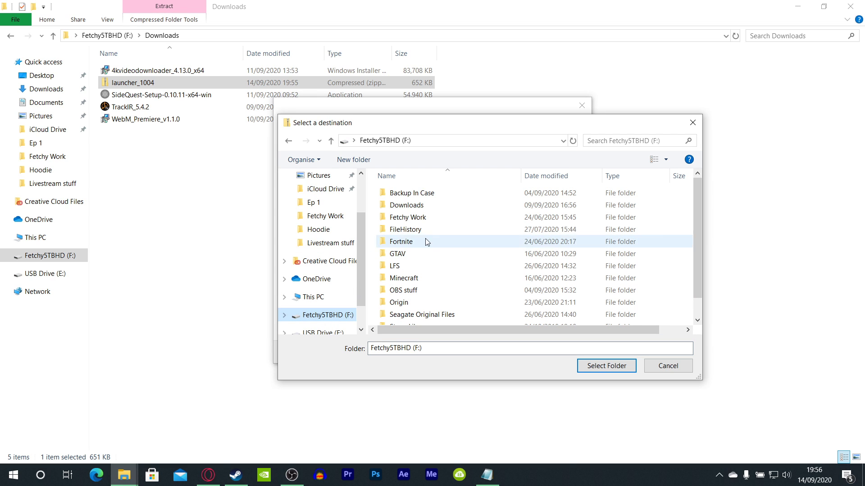
double_click(408, 217)
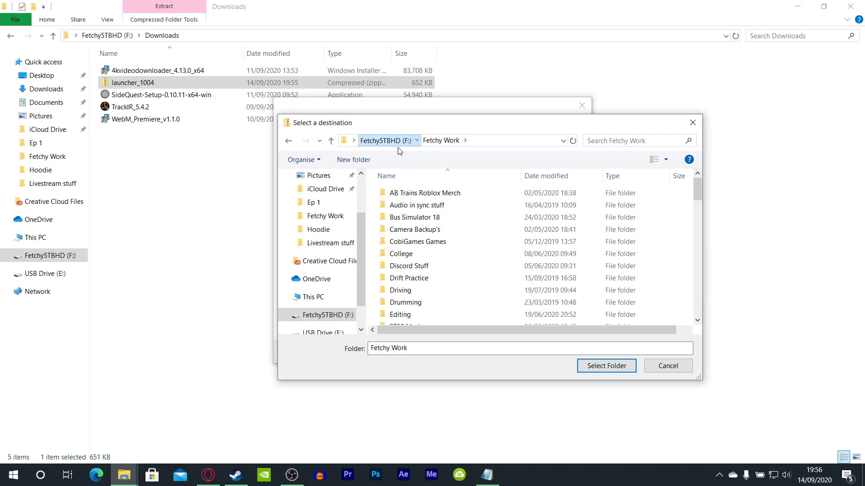
click(396, 140)
double_click(444, 208)
click(606, 365)
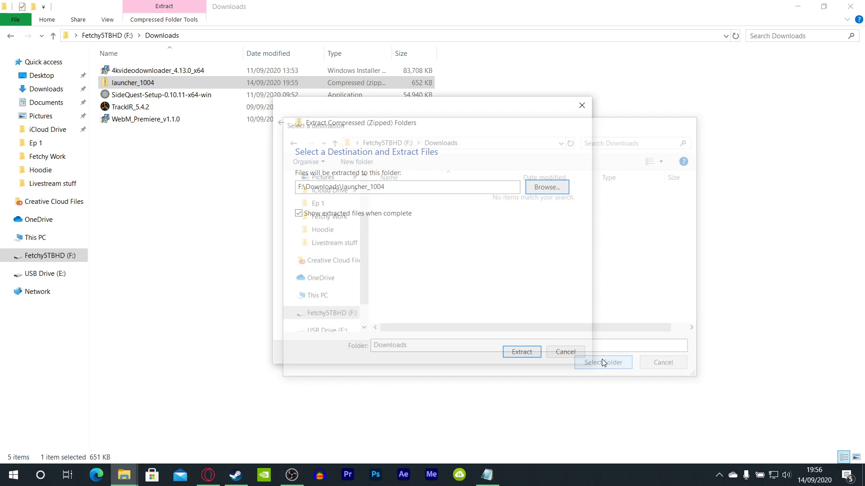
click(509, 350)
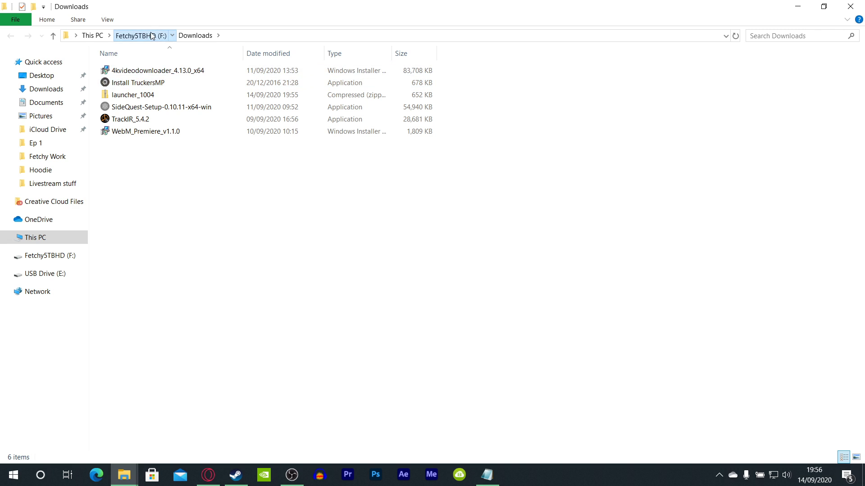
- Run the extracted Install TruckersMP installer from F:\Downloads
click(151, 36)
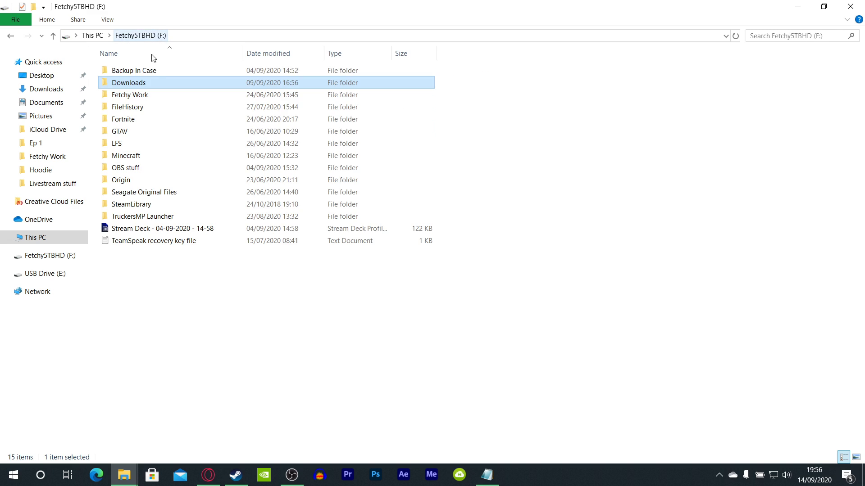
double_click(148, 85)
click(144, 84)
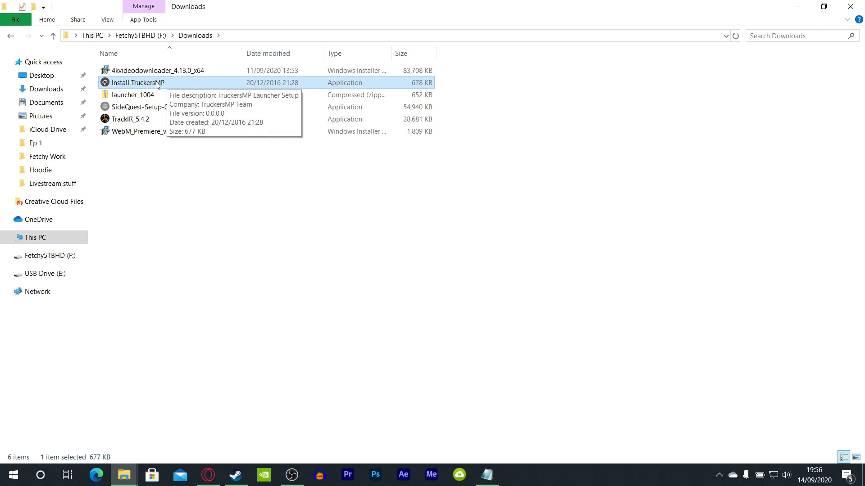
double_click(157, 84)
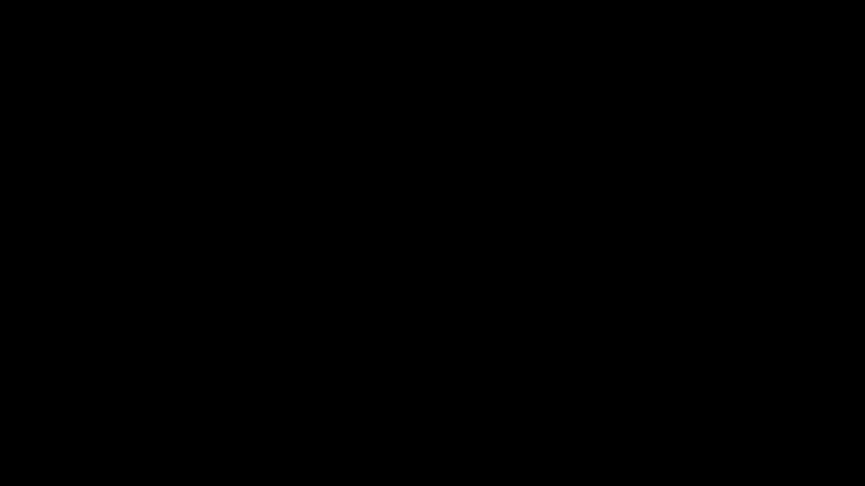
- Allow the TruckersMP Launcher 1.0.0.4 setup to run, pass the welcome page, and accept the license
click(415, 270)
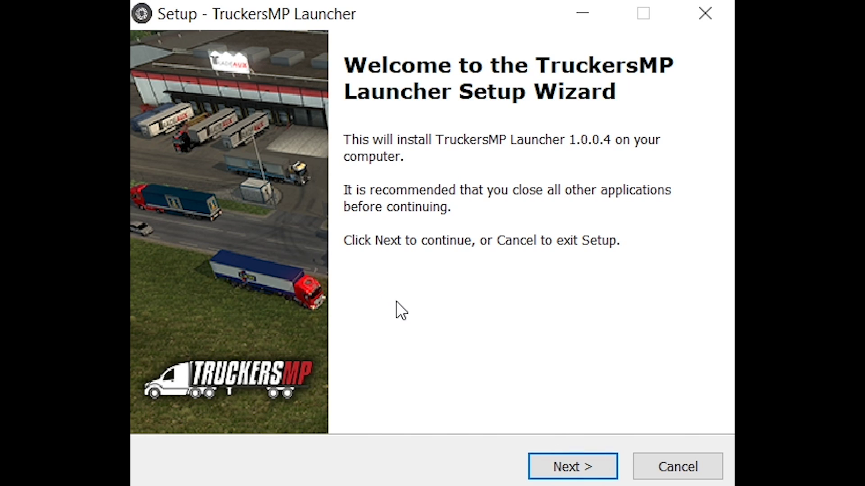
click(576, 468)
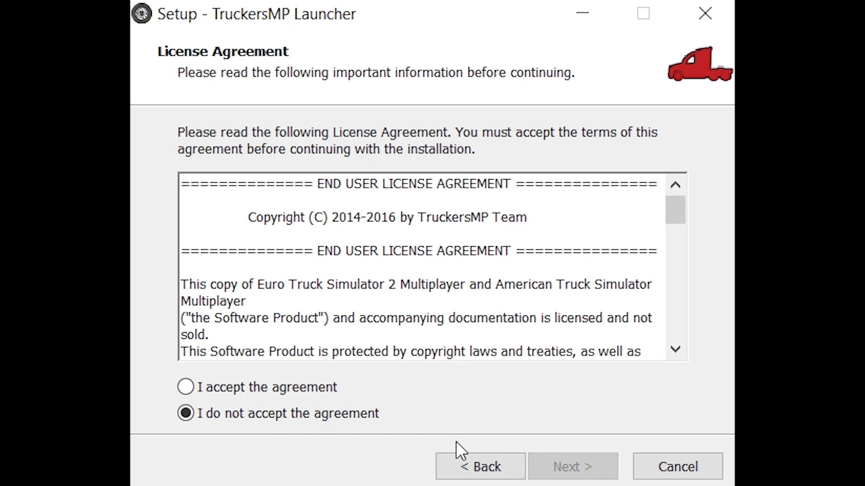
click(262, 389)
drag(674, 221, 674, 347)
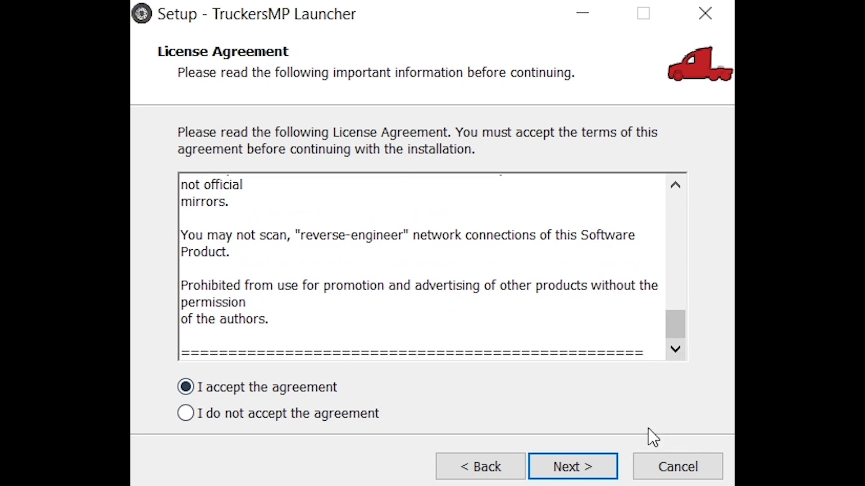
click(580, 463)
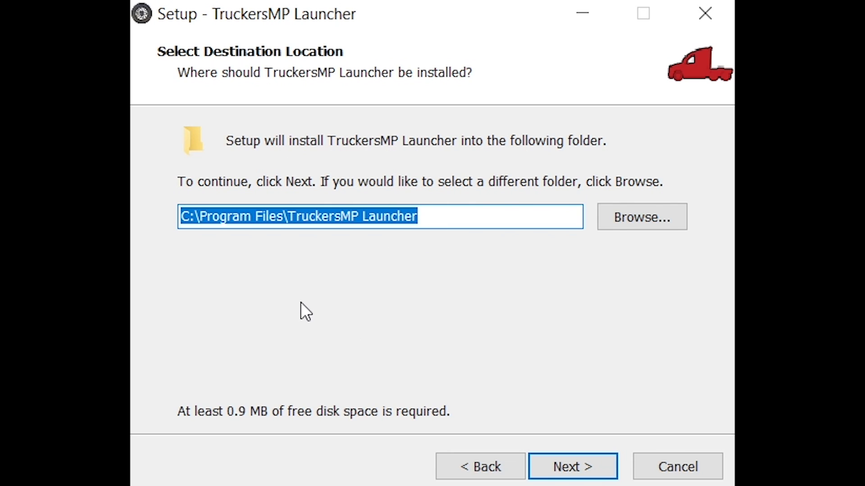
- Change the install destination to F:\TruckersMP Launcher and continue
click(459, 219)
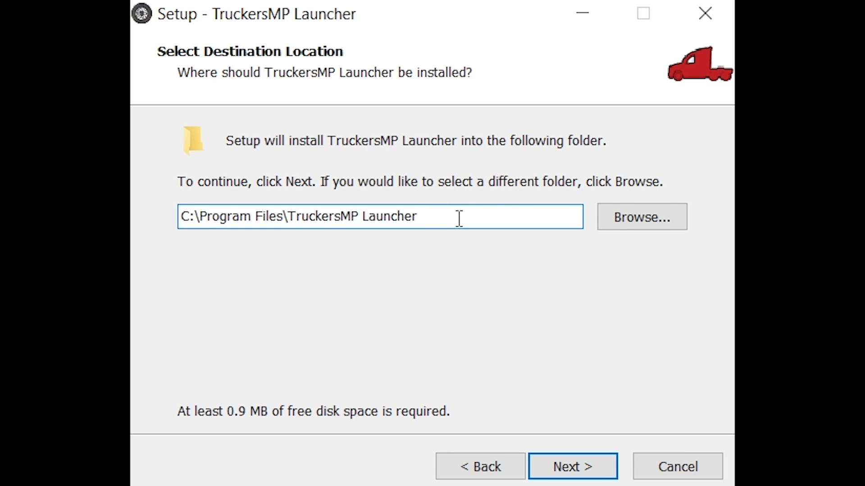
click(644, 217)
scroll(481, 273, down, 2)
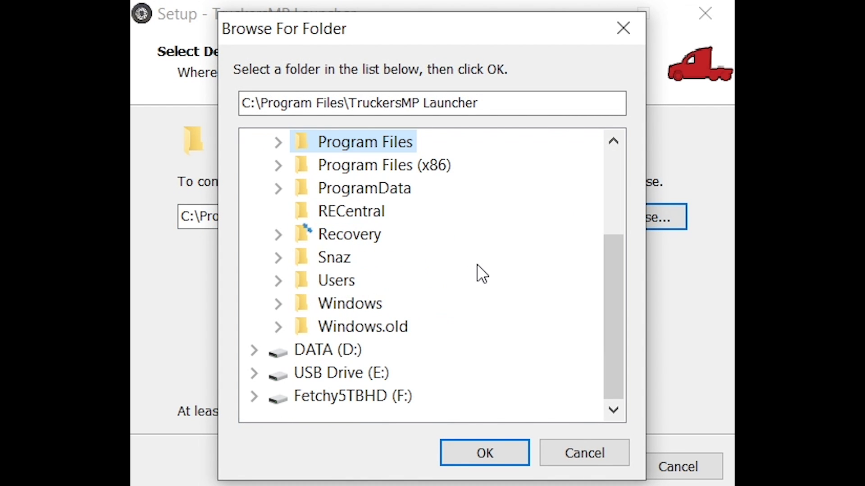
click(350, 398)
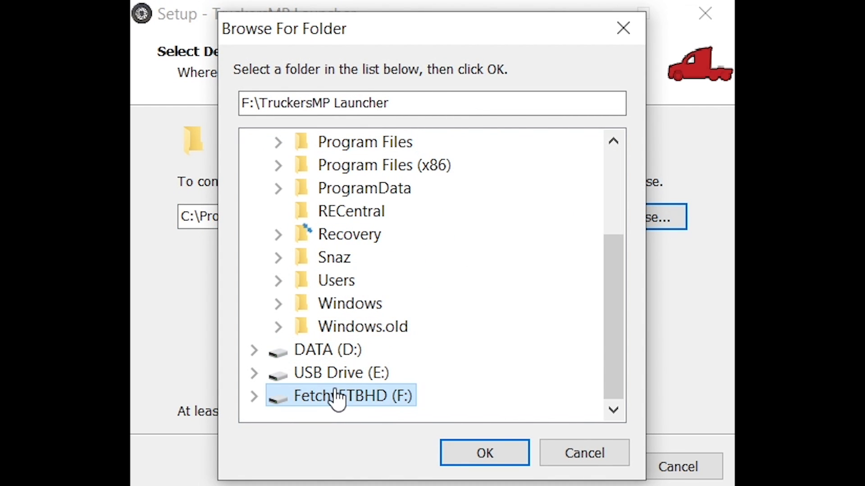
click(253, 396)
scroll(391, 318, down, 1)
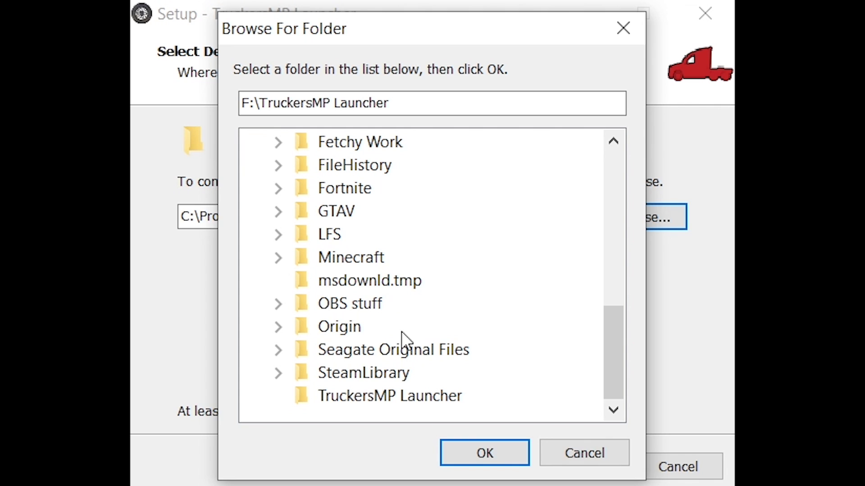
click(332, 397)
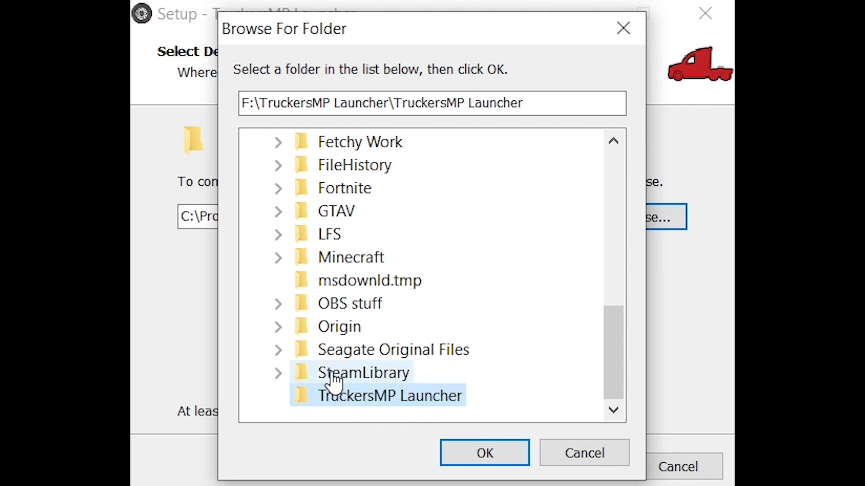
click(334, 374)
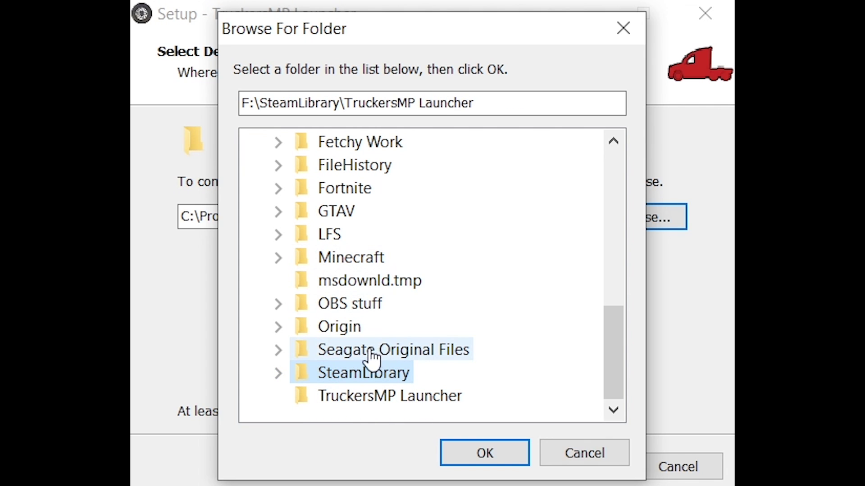
scroll(343, 251, up, 2)
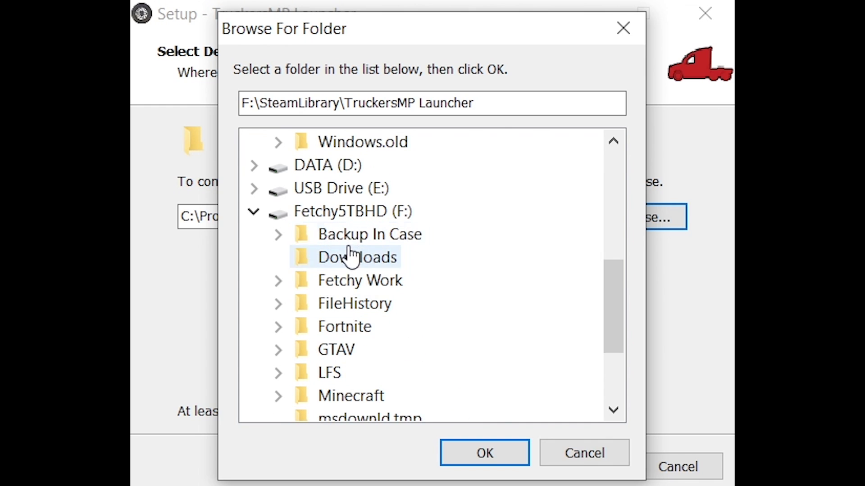
click(354, 221)
click(475, 446)
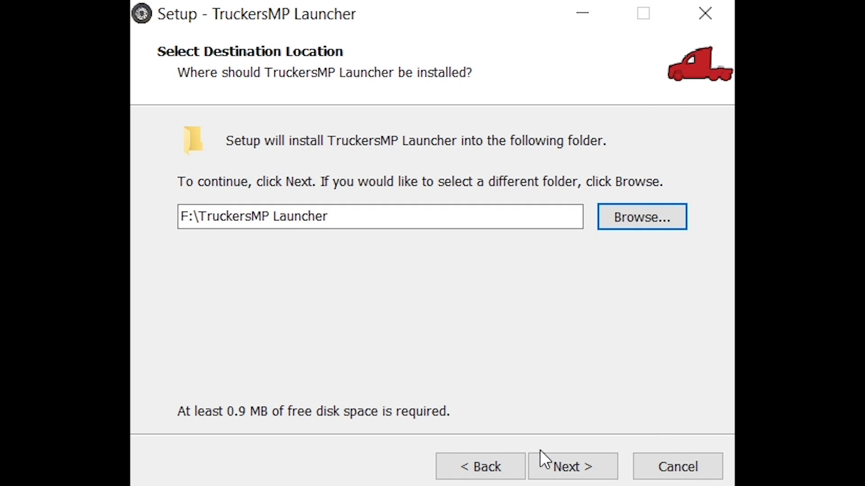
click(556, 464)
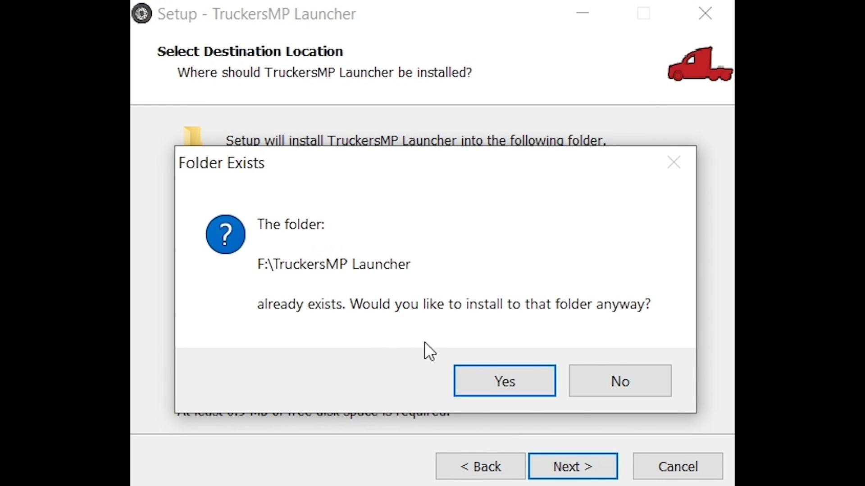